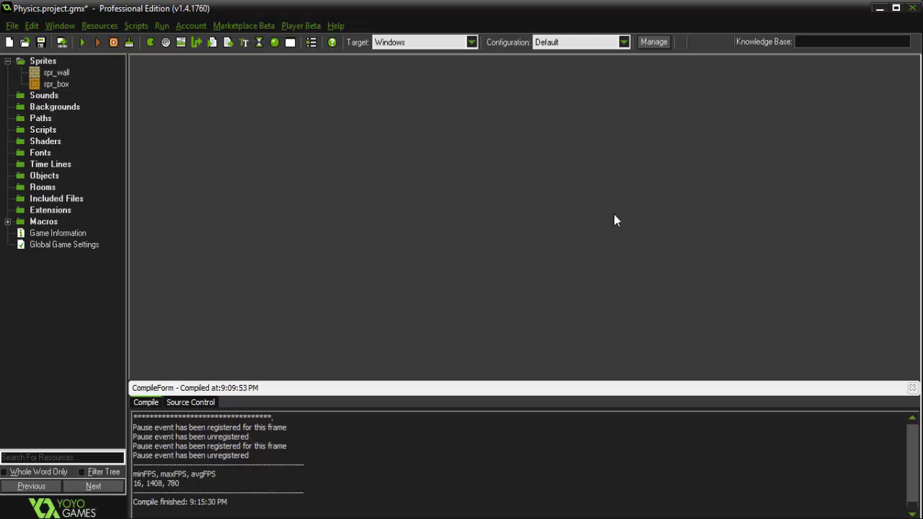
Inspect spr_wall's properties and re-centre the spr_box origin at 16, 16
{"action": "double_click", "coordinate": [56, 73]}
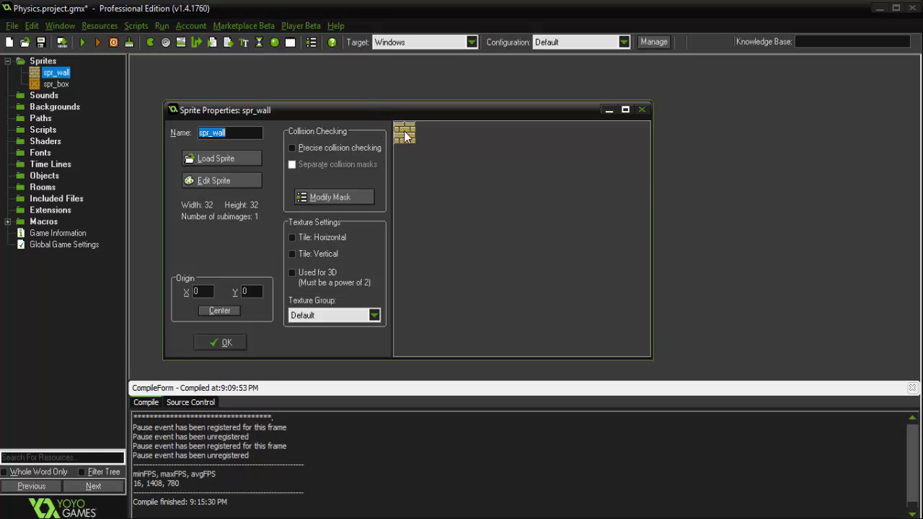
{"action": "left_click", "coordinate": [217, 342]}
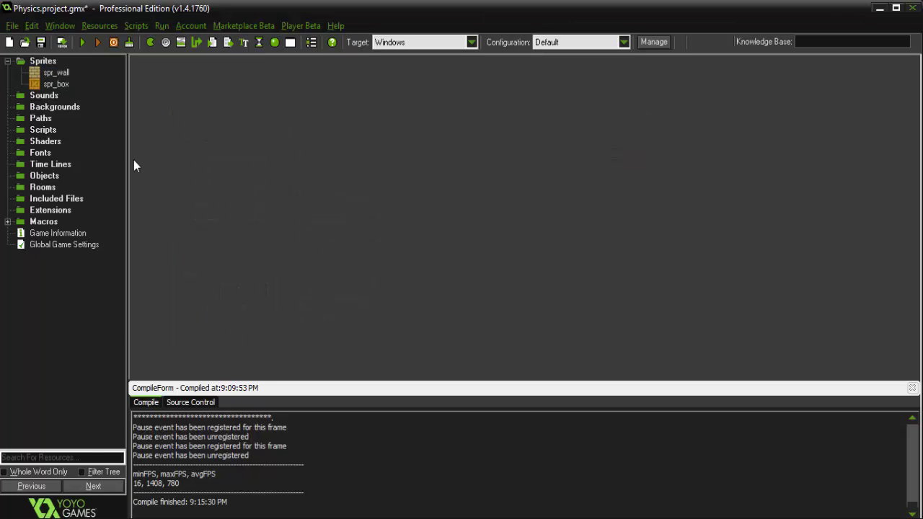
{"action": "double_click", "coordinate": [58, 84]}
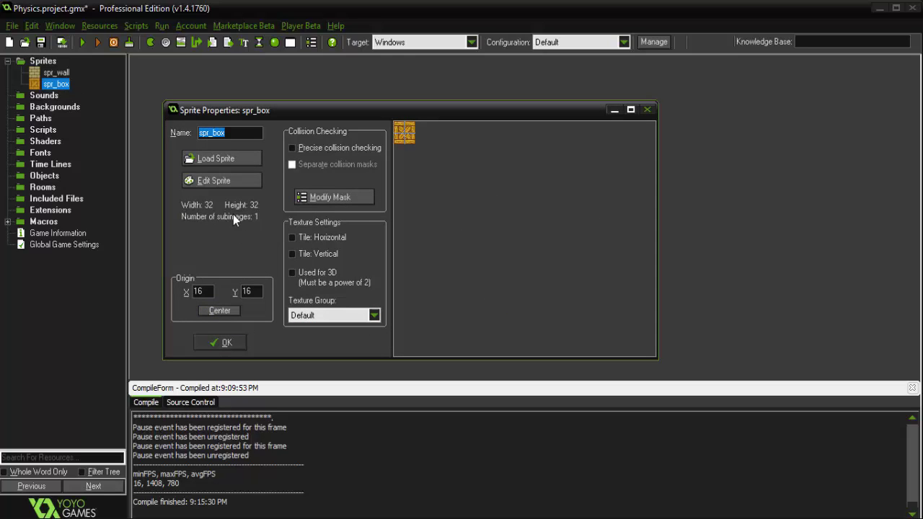
{"action": "left_click", "coordinate": [397, 125]}
{"action": "left_click_drag", "start_coordinate": [395, 128], "coordinate": [408, 136]}
{"action": "left_click", "coordinate": [224, 307]}
{"action": "left_click", "coordinate": [222, 340]}
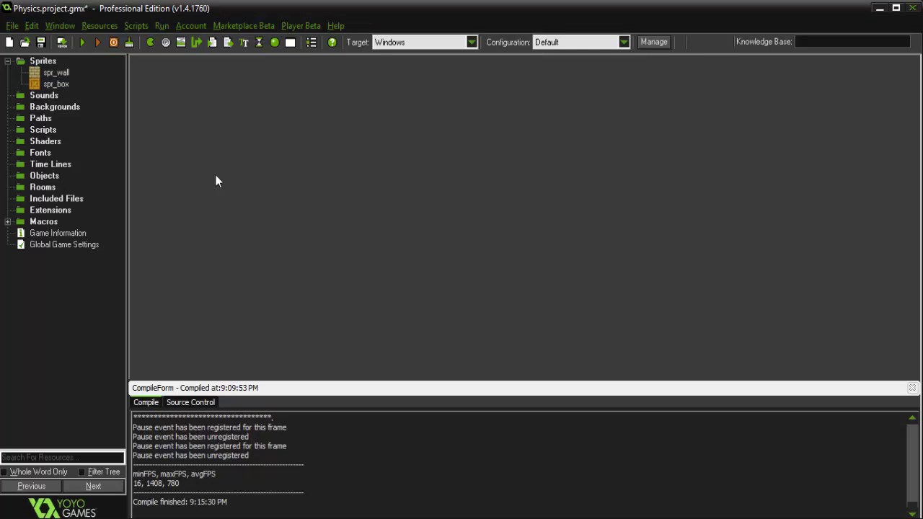
Create a new room and make it a physics world
{"action": "right_click", "coordinate": [41, 187]}
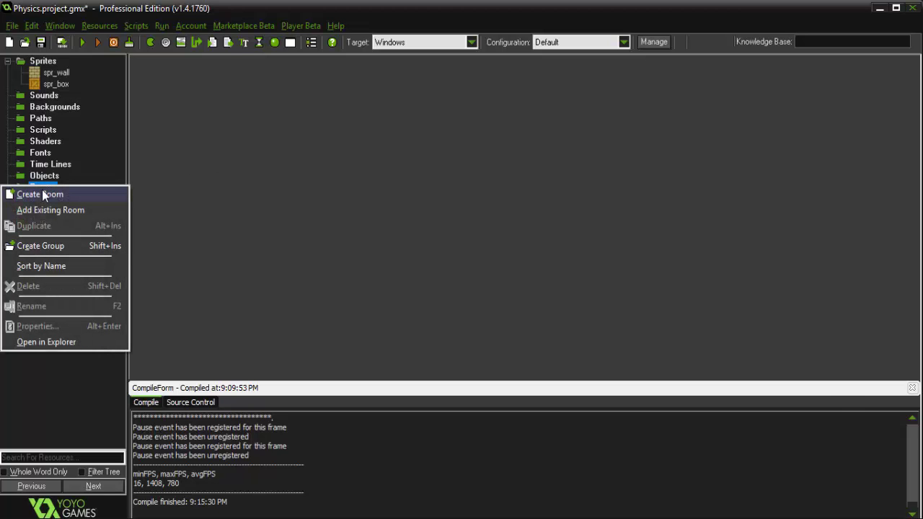
{"action": "left_click", "coordinate": [43, 194]}
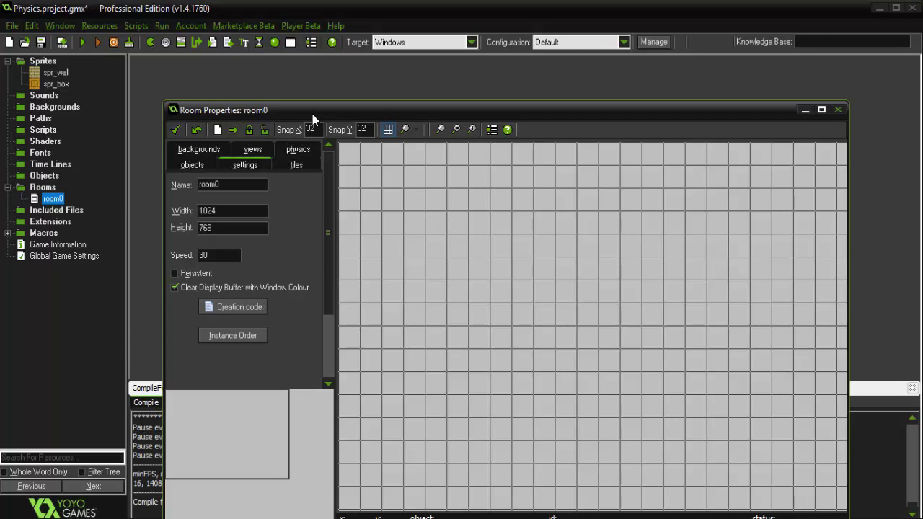
{"action": "left_click_drag", "start_coordinate": [312, 114], "coordinate": [284, 68]}
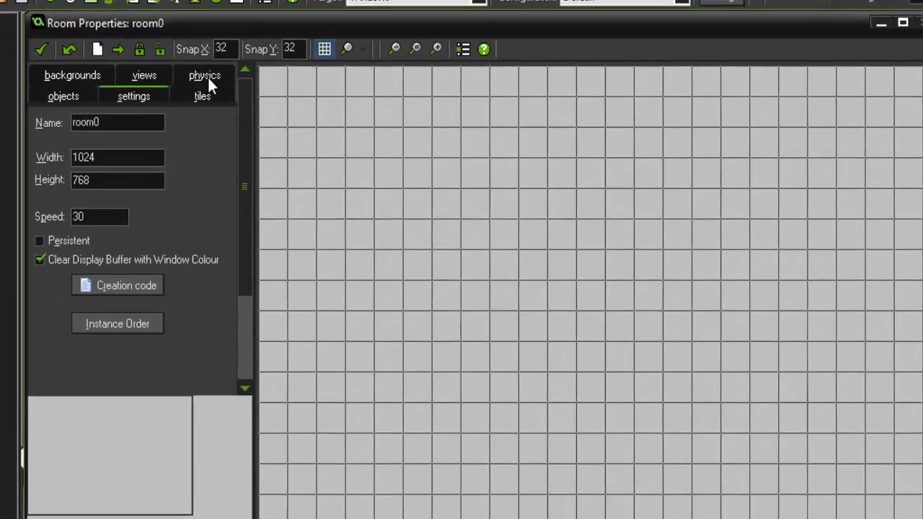
{"action": "left_click", "coordinate": [267, 103]}
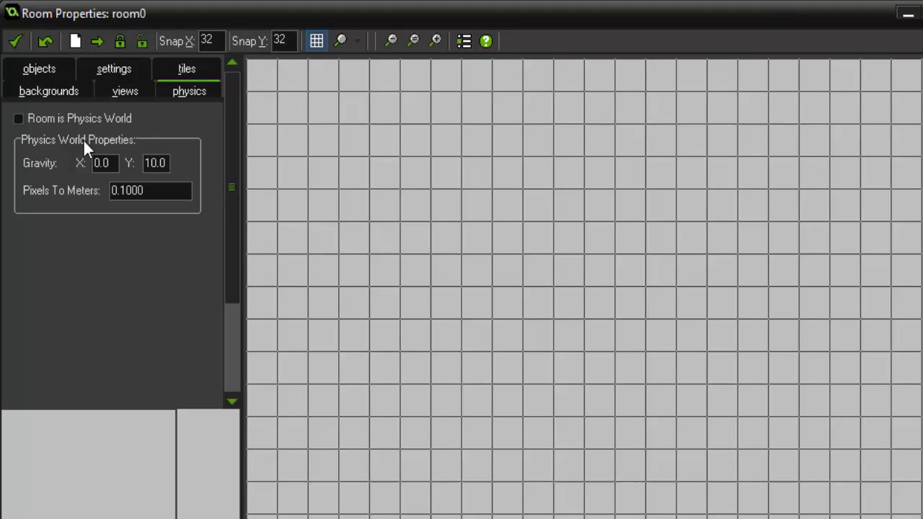
{"action": "left_click", "coordinate": [18, 119]}
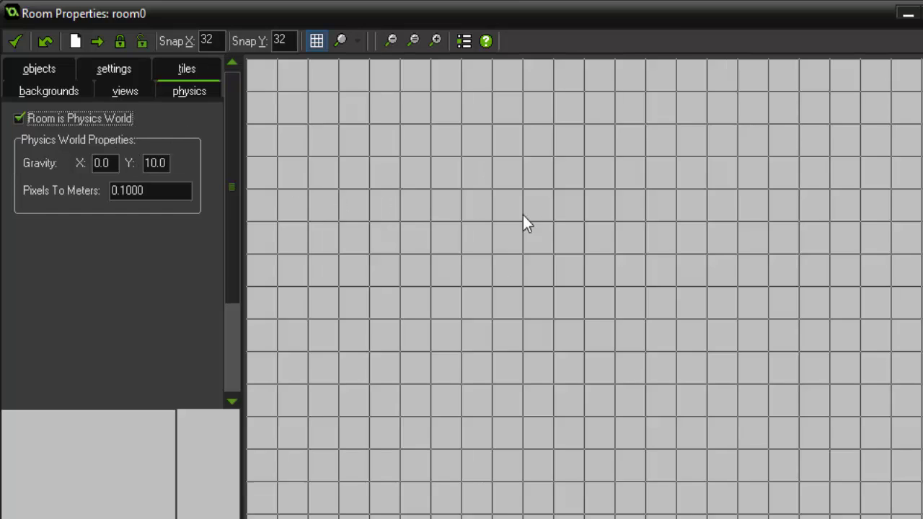
Set the room's Y gravity to 25
{"action": "scroll", "coordinate": [546, 256], "scroll_direction": "down", "scroll_amount": 2, "text": "ctrl"}
{"action": "middle_click_drag", "start_coordinate": [571, 276], "coordinate": [473, 160]}
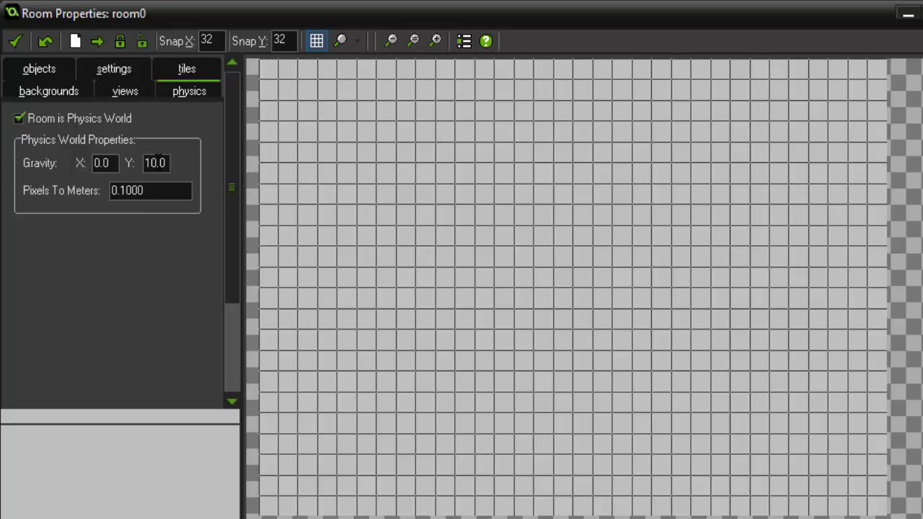
{"action": "double_click", "coordinate": [152, 163]}
{"action": "type", "text": "25"}
Save the room, then name the new object obj_wall with sprite spr_wall and physics enabled
{"action": "left_click", "coordinate": [19, 44]}
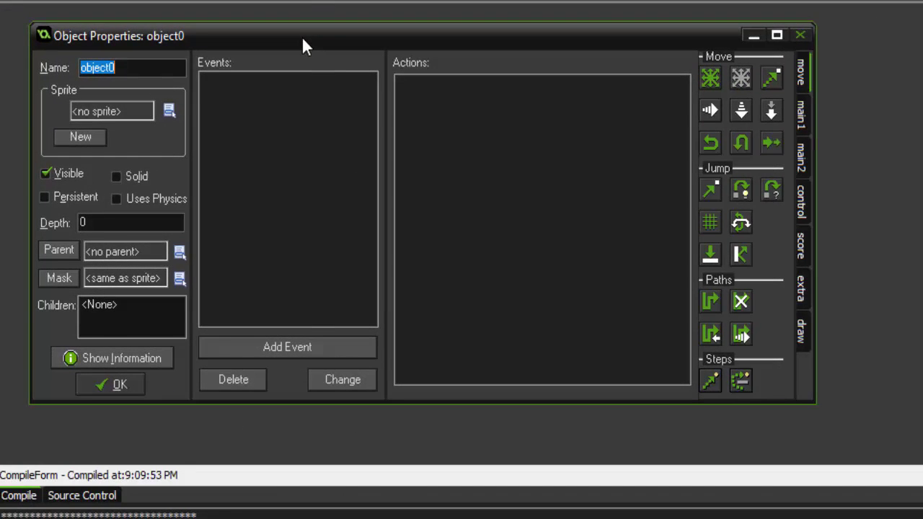
{"action": "type", "text": "obj_wall"}
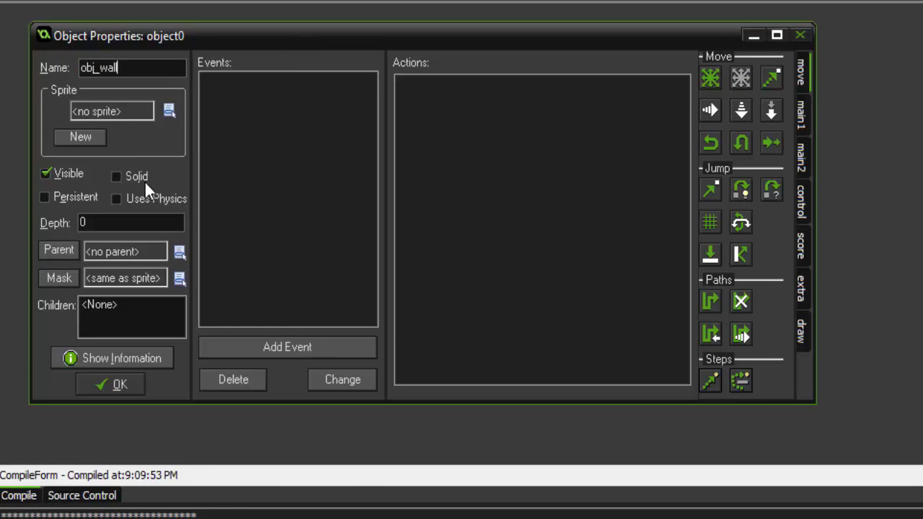
{"action": "left_click", "coordinate": [167, 110]}
{"action": "left_click", "coordinate": [206, 151]}
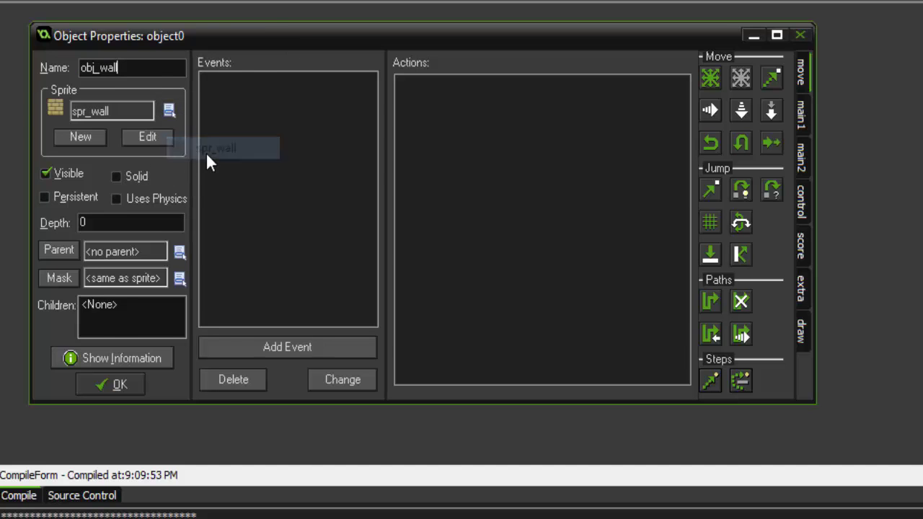
{"action": "left_click", "coordinate": [116, 198]}
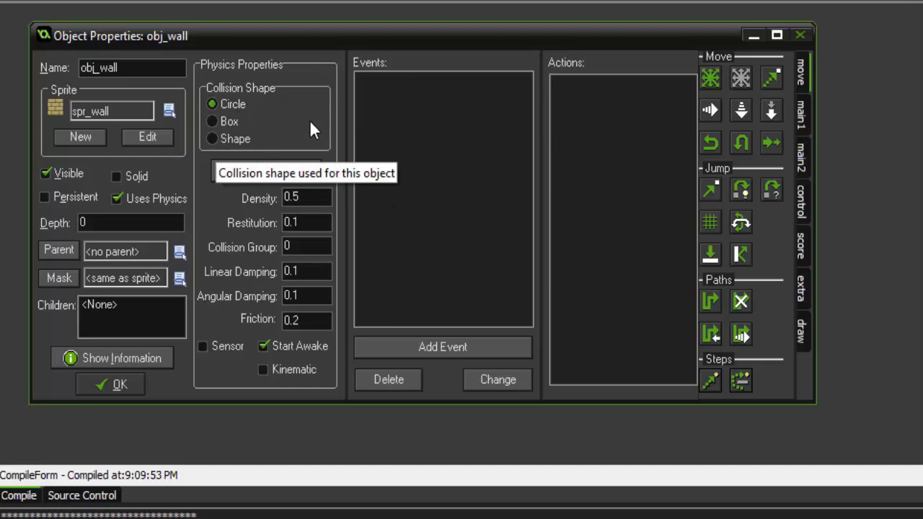
Give obj_wall a box collision shape spanning (0,0) to (32,32)
{"action": "left_click", "coordinate": [212, 121]}
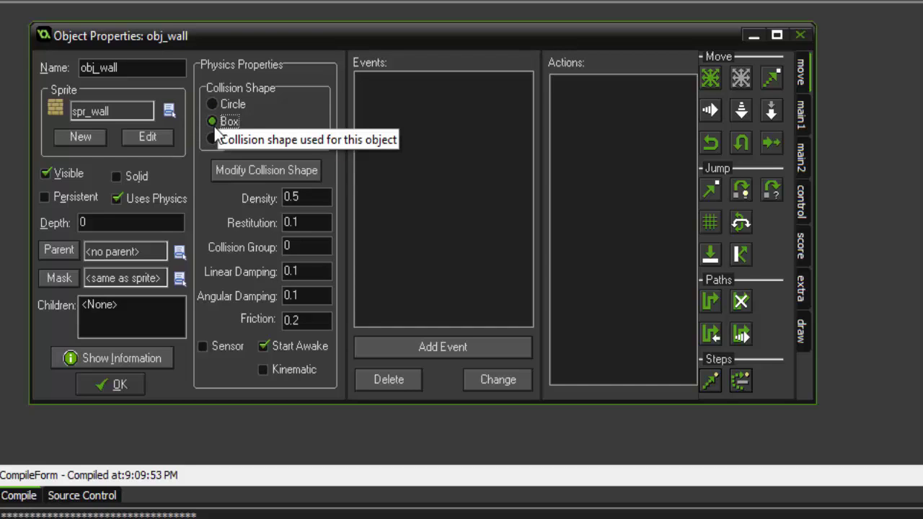
{"action": "left_click", "coordinate": [257, 166]}
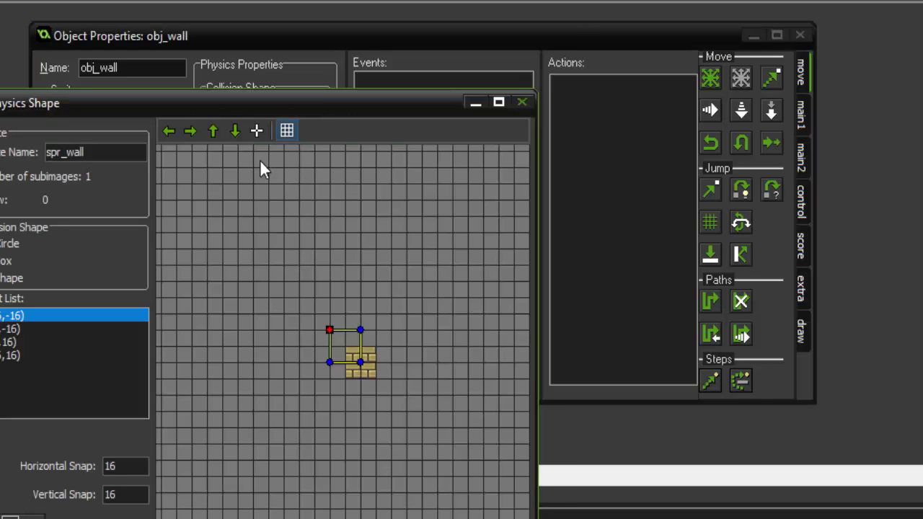
{"action": "left_click_drag", "start_coordinate": [337, 96], "coordinate": [385, 33]}
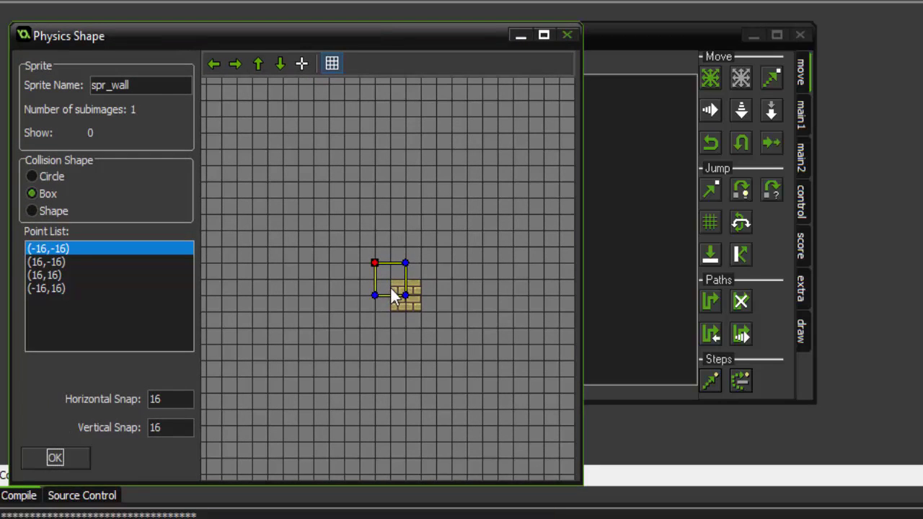
{"action": "left_click_drag", "start_coordinate": [406, 295], "coordinate": [421, 311]}
{"action": "left_click_drag", "start_coordinate": [375, 263], "coordinate": [390, 279]}
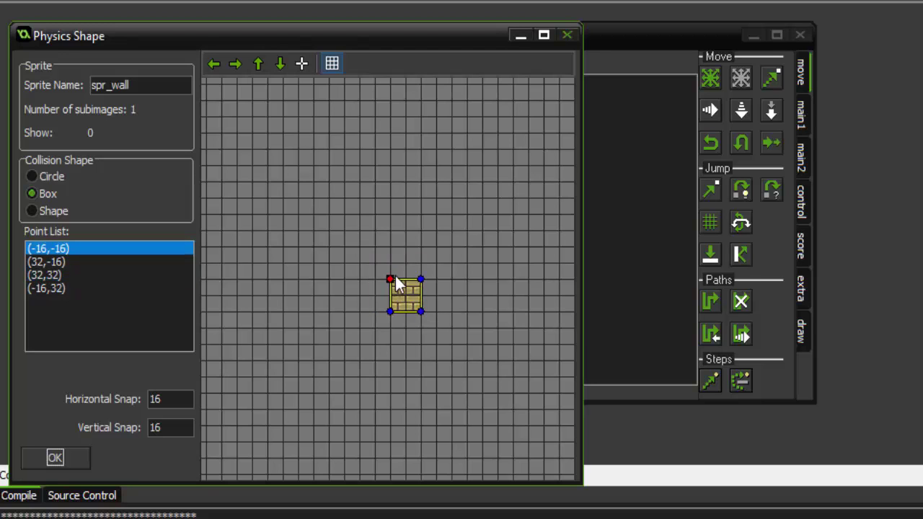
{"action": "left_click", "coordinate": [73, 456]}
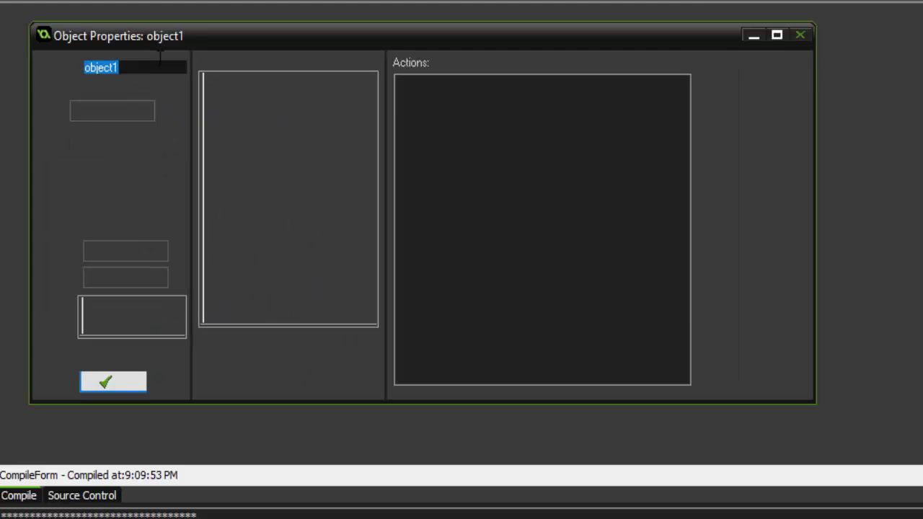
Create obj_box with sprite spr_box, physics on and a box collision shape, then save it
{"action": "type", "text": "obj_box"}
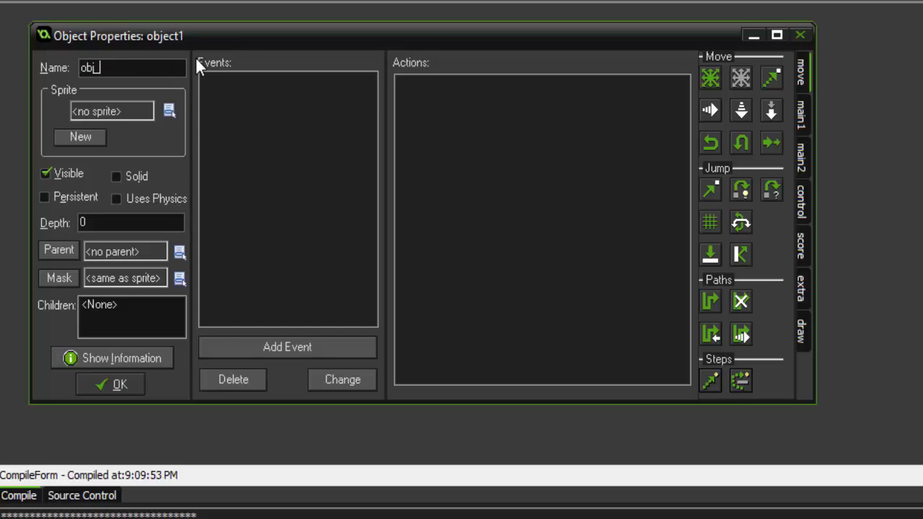
{"action": "left_click", "coordinate": [168, 108]}
{"action": "left_click", "coordinate": [206, 163]}
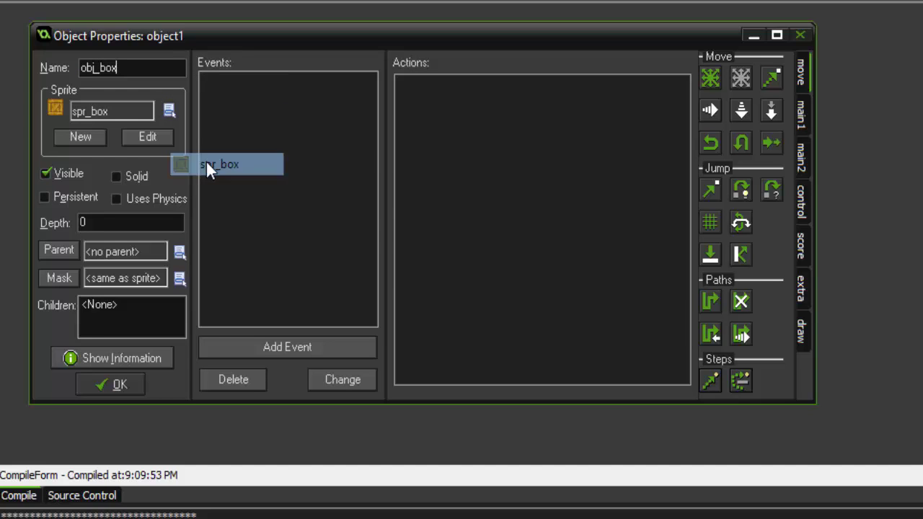
{"action": "left_click", "coordinate": [117, 199]}
{"action": "left_click", "coordinate": [212, 120]}
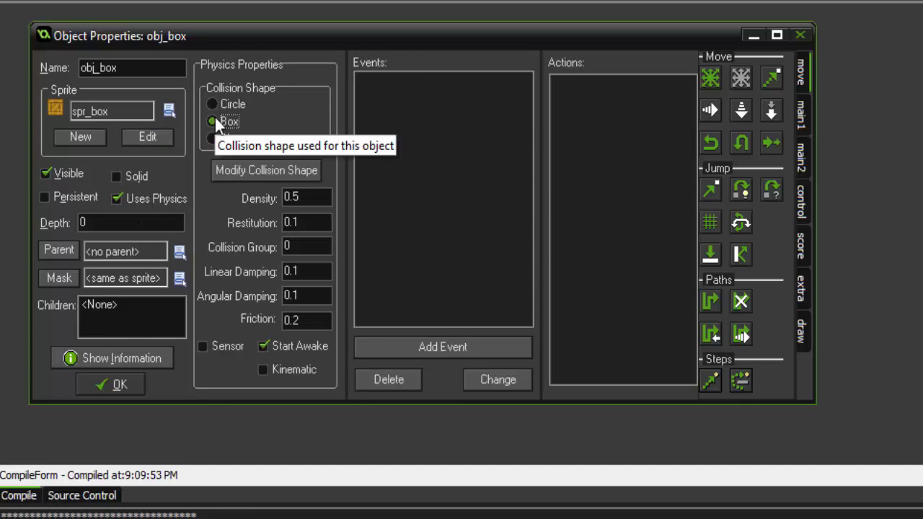
{"action": "left_click", "coordinate": [278, 170]}
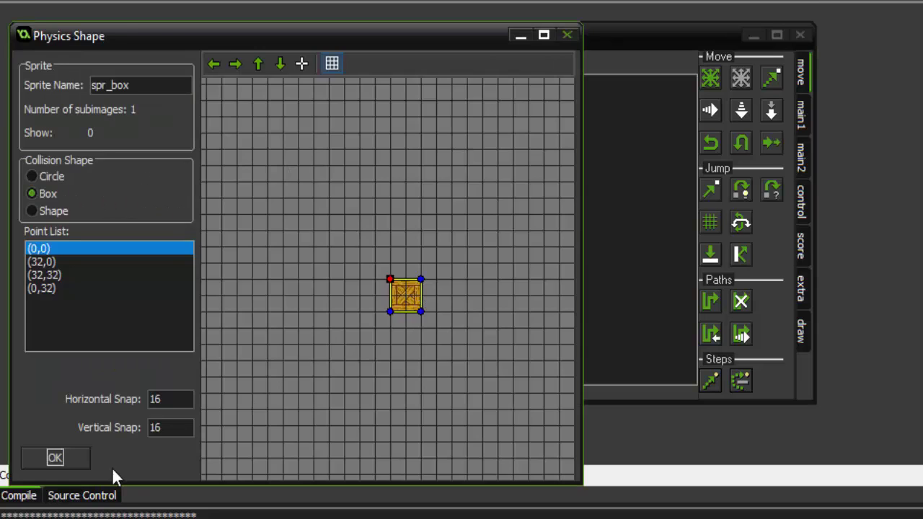
{"action": "left_click", "coordinate": [81, 455]}
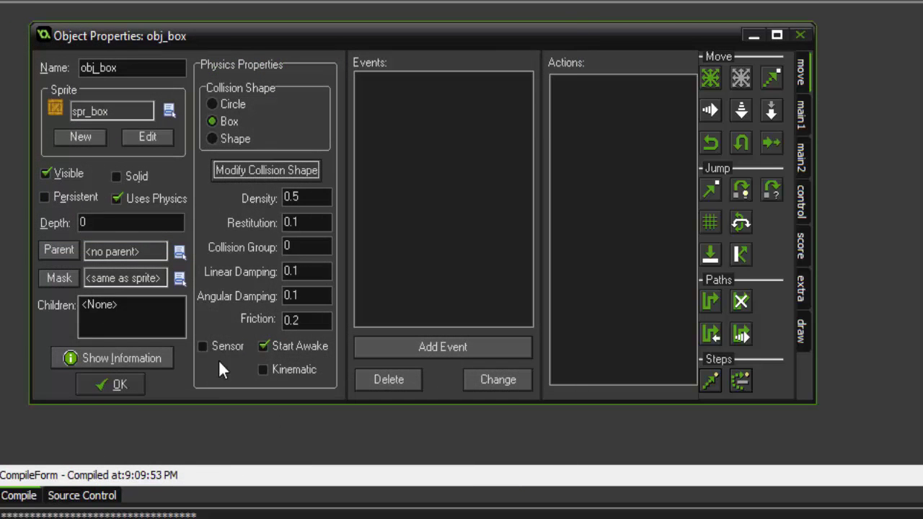
{"action": "left_click", "coordinate": [118, 386]}
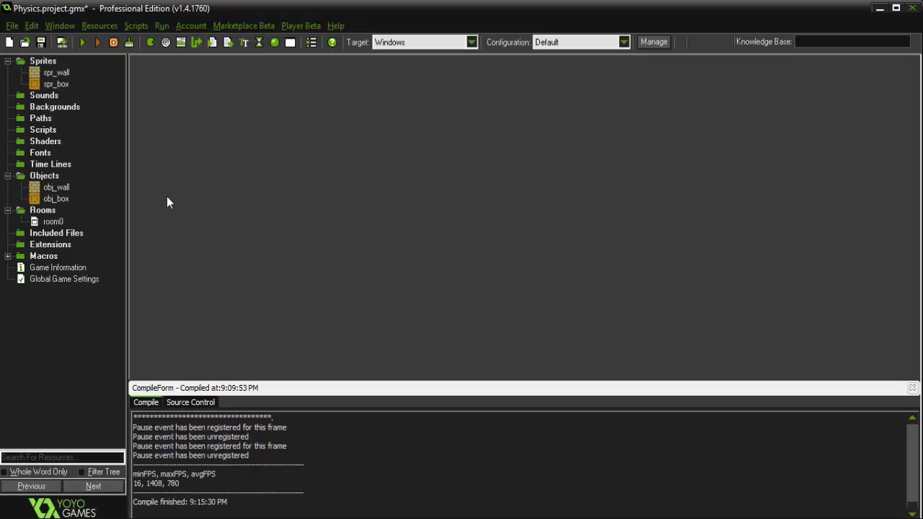
{"action": "double_click", "coordinate": [56, 187]}
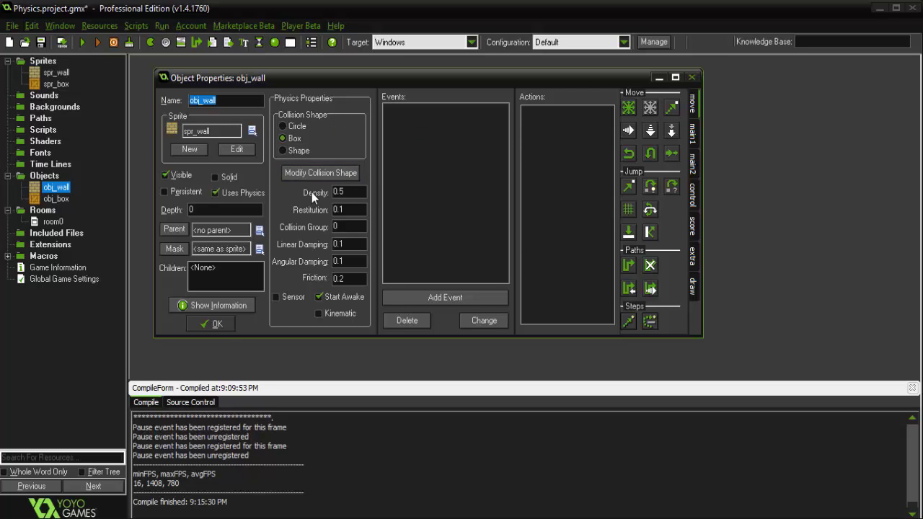
{"action": "left_click", "coordinate": [217, 323]}
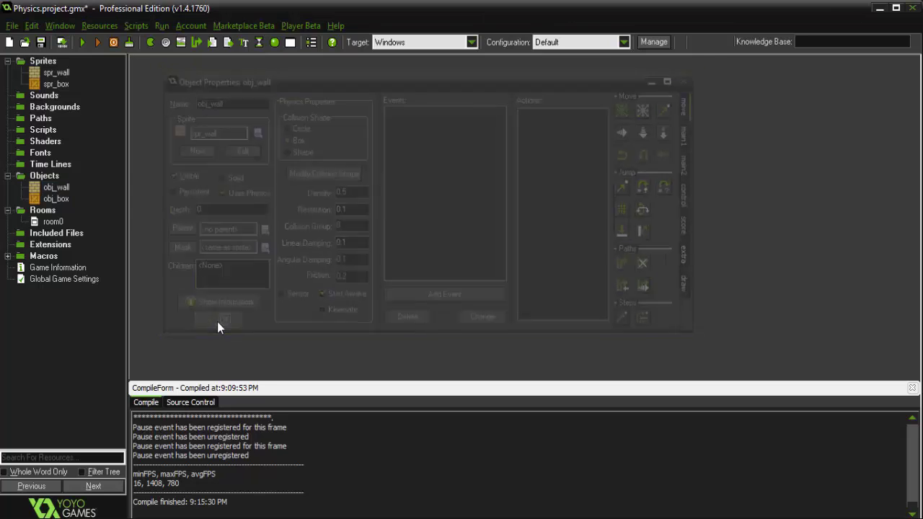
Create objects named con_static_parent and con_dynamic_parent
{"action": "right_click", "coordinate": [56, 179]}
{"action": "left_click", "coordinate": [70, 178]}
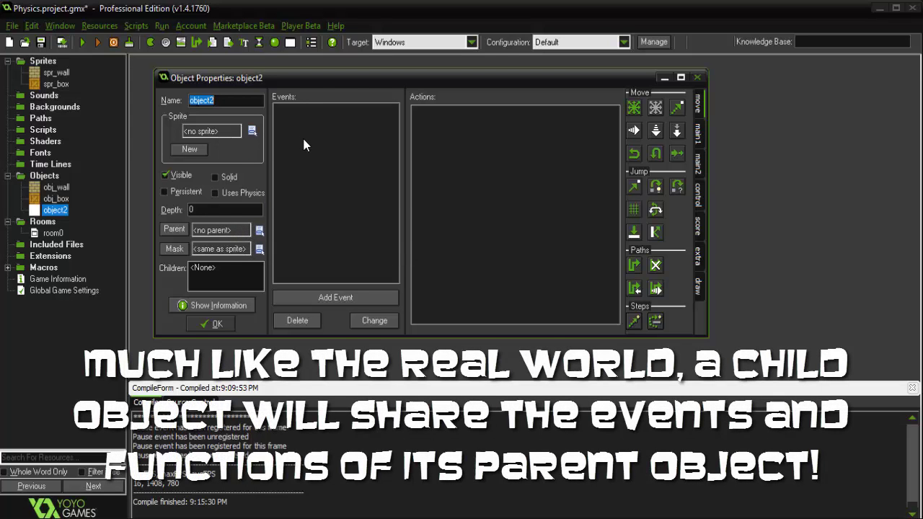
{"action": "type", "text": "con_static_parent"}
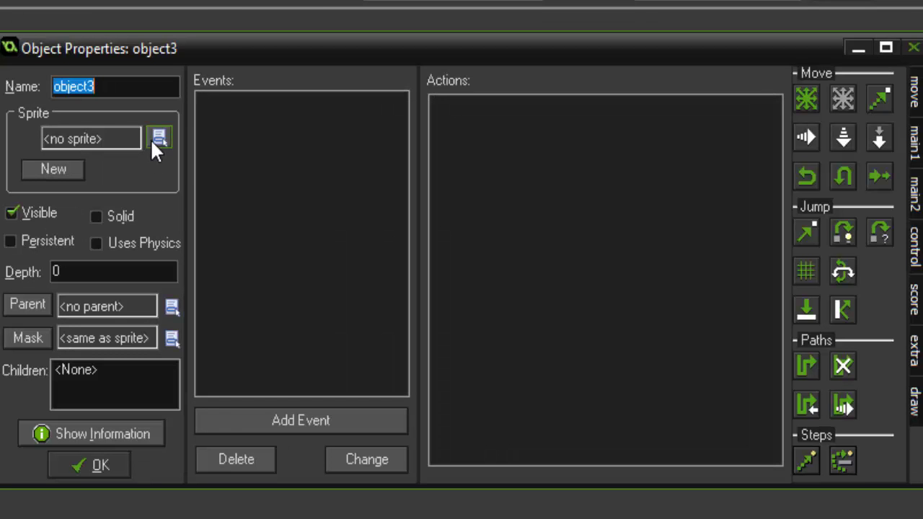
{"action": "type", "text": "con"}
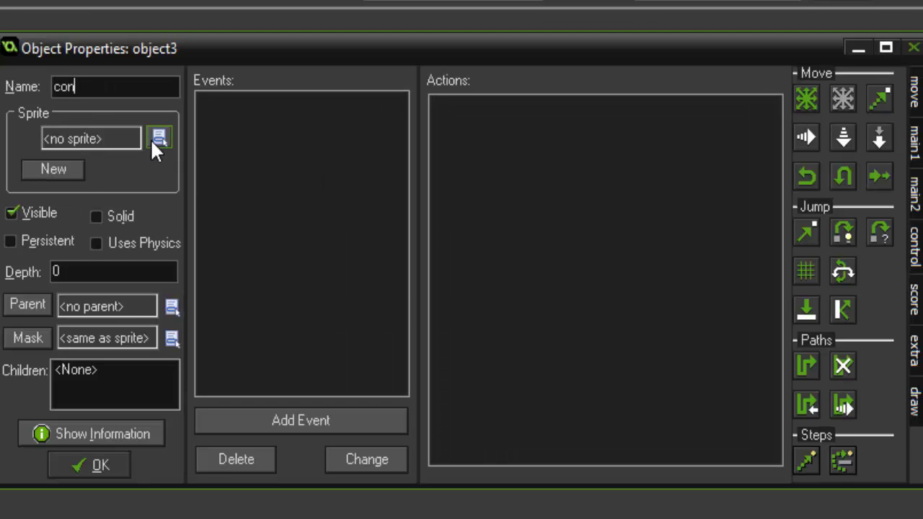
{"action": "type", "text": "_dynamic_parent"}
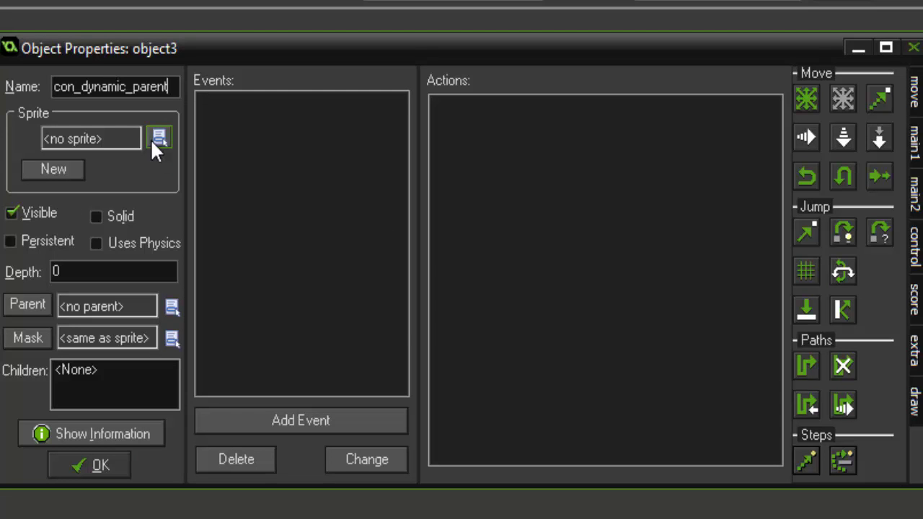
Add a con_static_parent collision event with an Execute Code action commented ///collision
{"action": "left_click", "coordinate": [318, 424]}
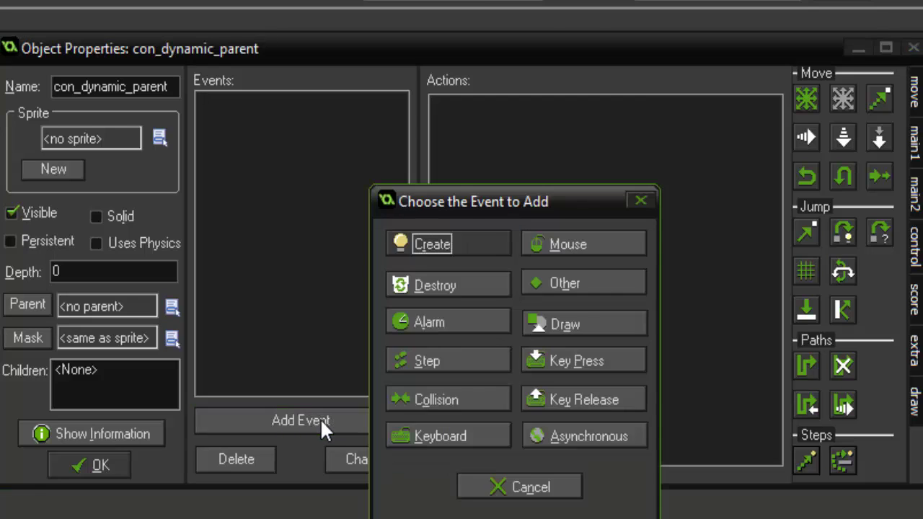
{"action": "left_click", "coordinate": [440, 406]}
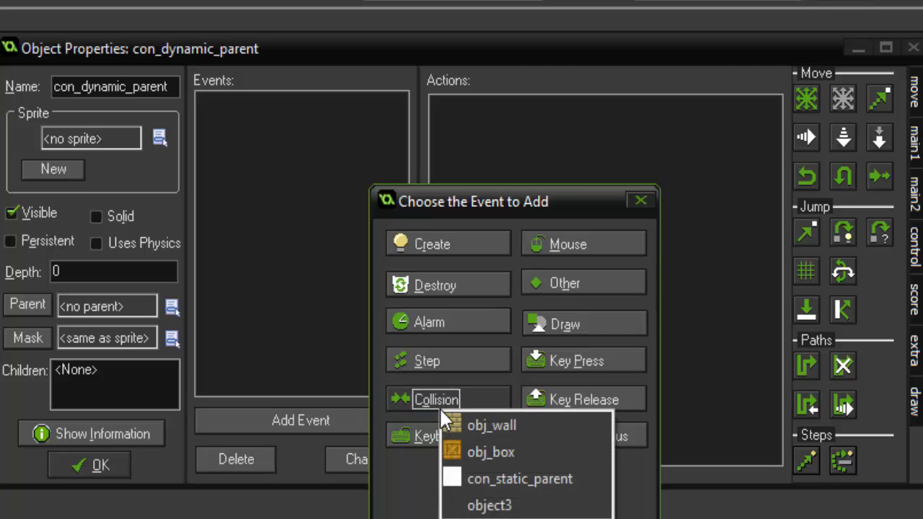
{"action": "left_click", "coordinate": [516, 480]}
{"action": "left_click", "coordinate": [913, 245]}
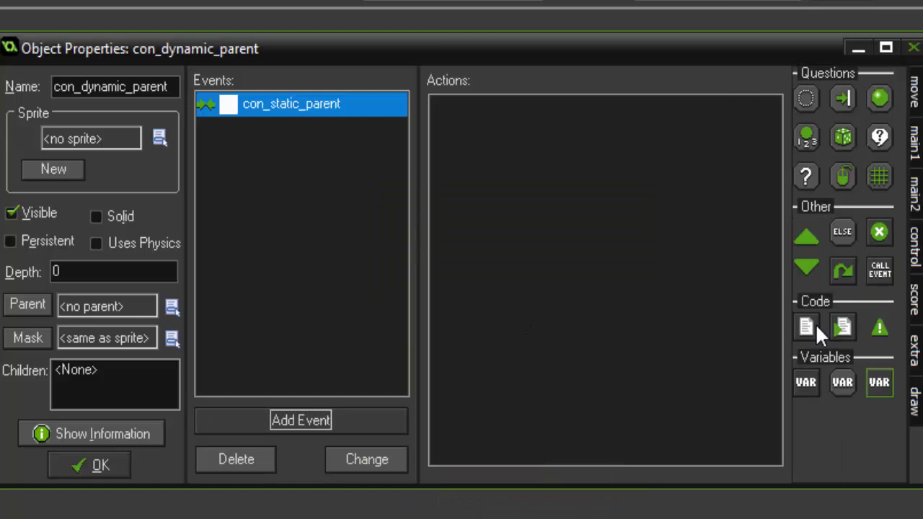
{"action": "left_click_drag", "start_coordinate": [816, 326], "coordinate": [716, 263]}
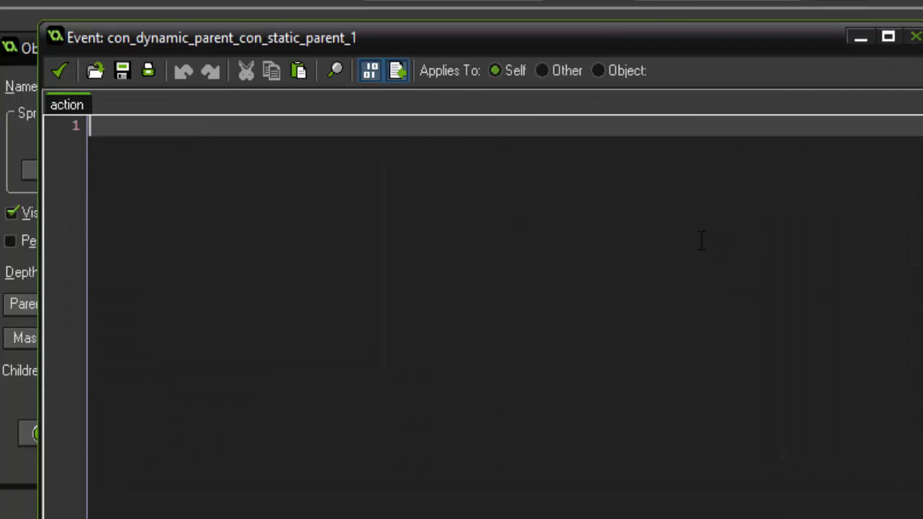
{"action": "type", "text": "///collis"}
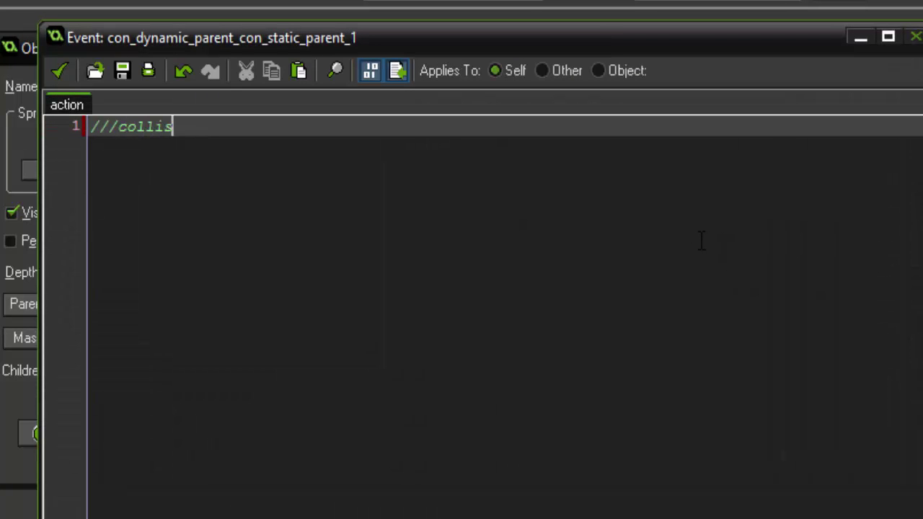
{"action": "type", "text": "ion"}
{"action": "left_click", "coordinate": [58, 70]}
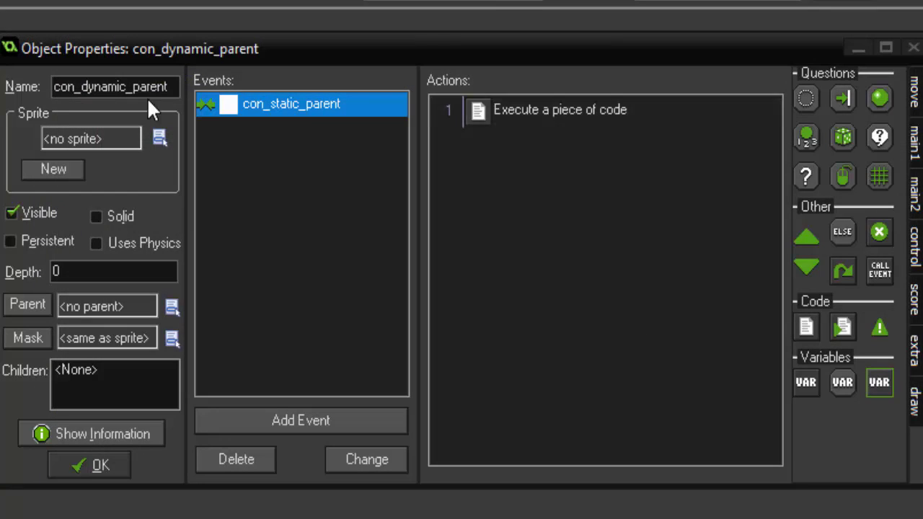
{"action": "left_click", "coordinate": [291, 108]}
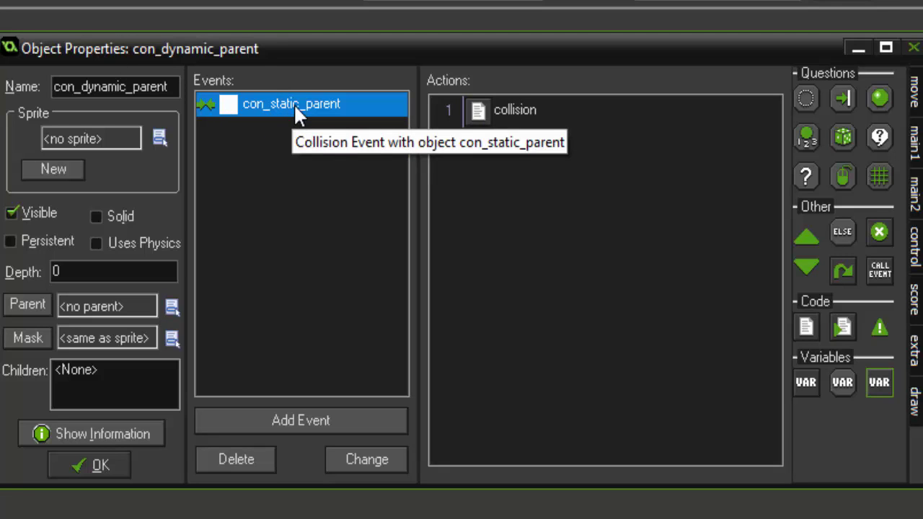
Add a con_dynamic_parent collision event and paste the same collision code action into it
{"action": "left_click", "coordinate": [328, 424]}
{"action": "left_click", "coordinate": [443, 398]}
{"action": "left_click", "coordinate": [510, 491]}
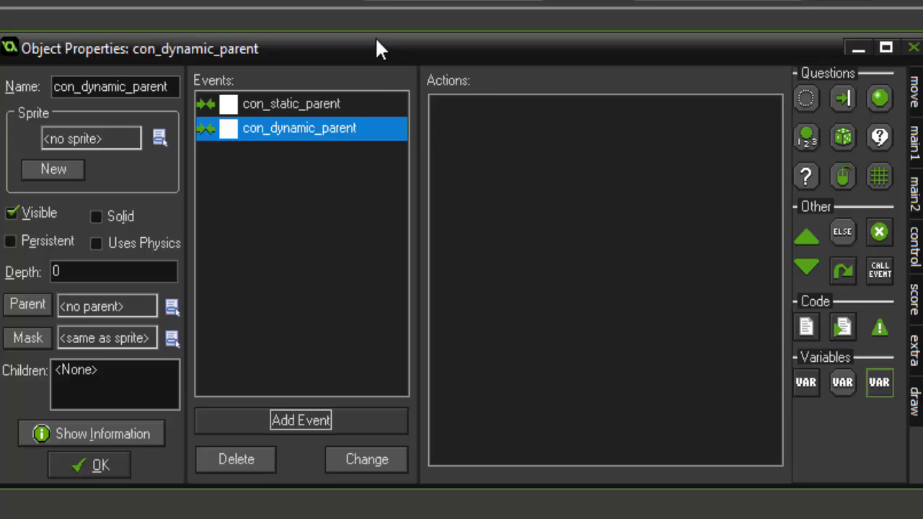
{"action": "left_click", "coordinate": [365, 104]}
{"action": "right_click", "coordinate": [480, 114]}
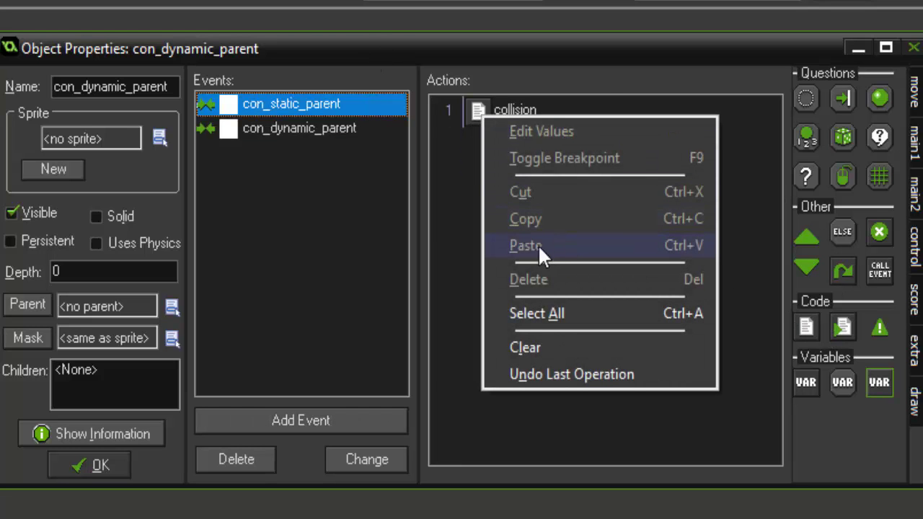
{"action": "right_click", "coordinate": [476, 110]}
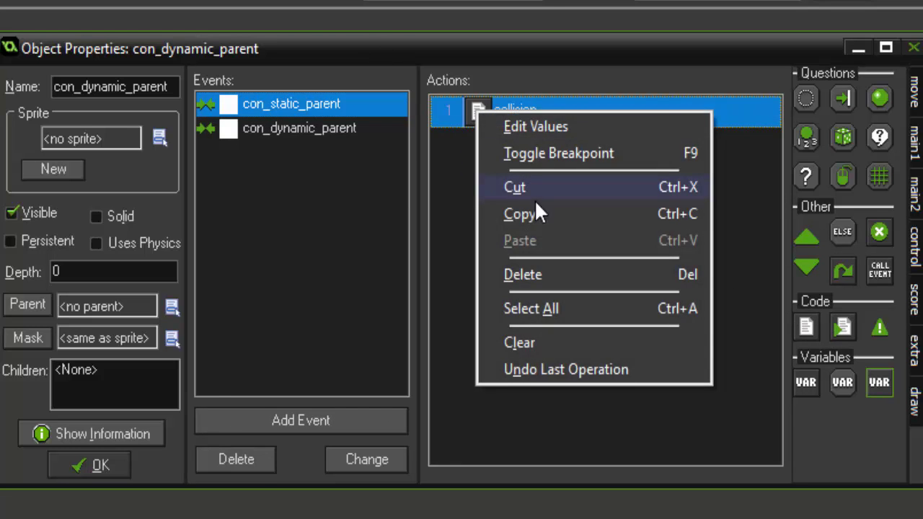
{"action": "left_click", "coordinate": [533, 213]}
{"action": "left_click", "coordinate": [380, 128]}
{"action": "right_click", "coordinate": [483, 131]}
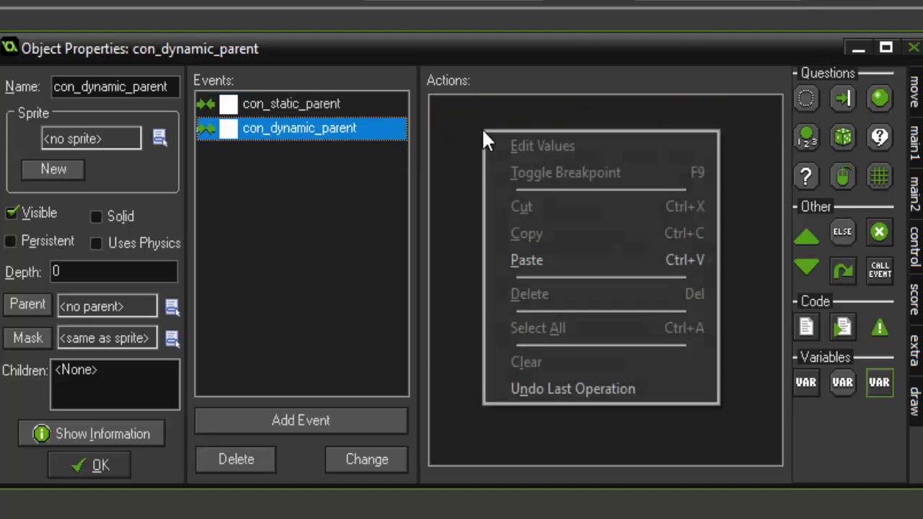
{"action": "left_click", "coordinate": [560, 256]}
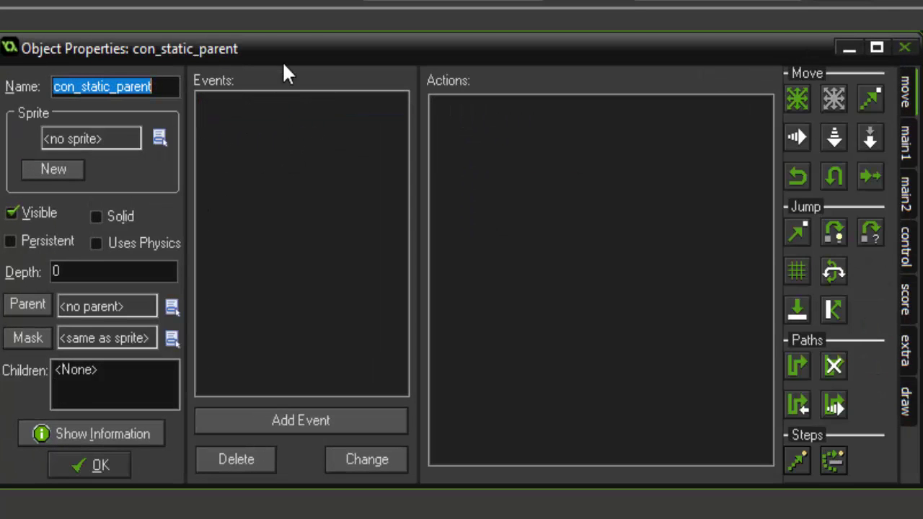
Set obj_box's parent to con_dynamic_parent and close its properties
{"action": "left_click_drag", "start_coordinate": [282, 51], "coordinate": [281, 175]}
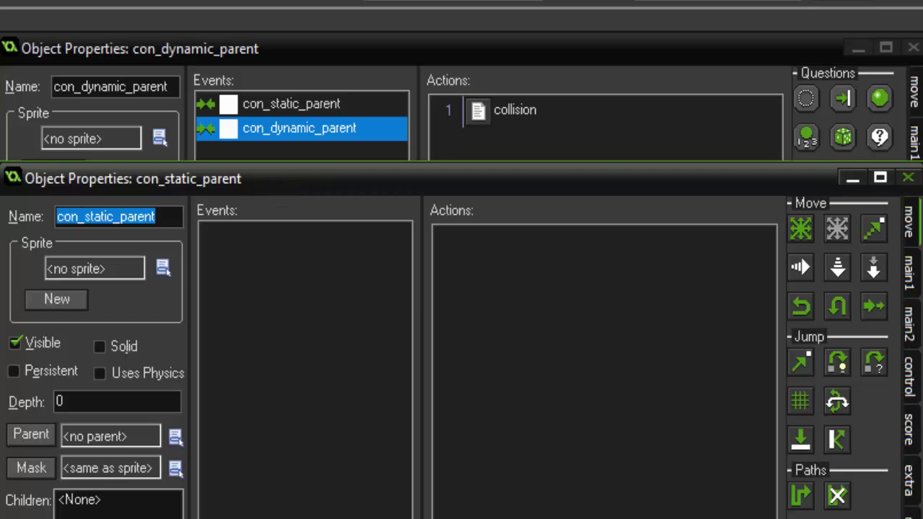
{"action": "double_click", "coordinate": [2, 108]}
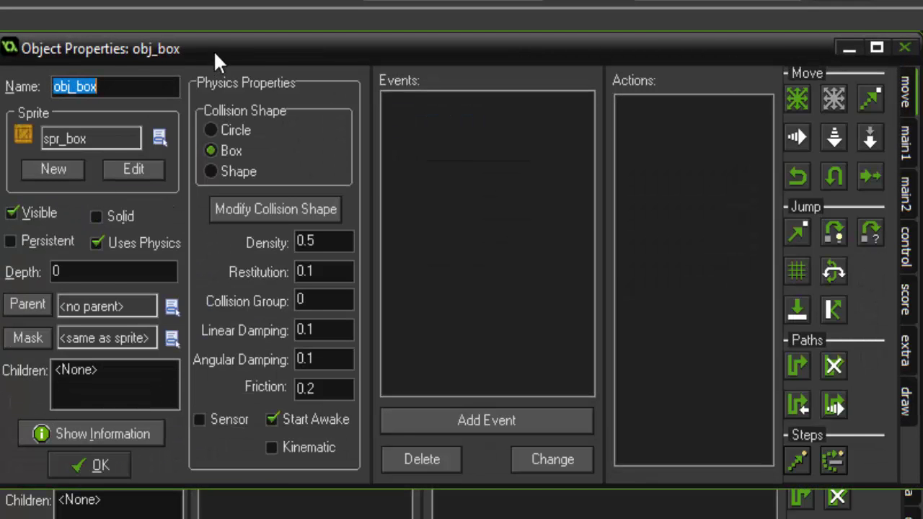
{"action": "left_click_drag", "start_coordinate": [215, 55], "coordinate": [356, 146]}
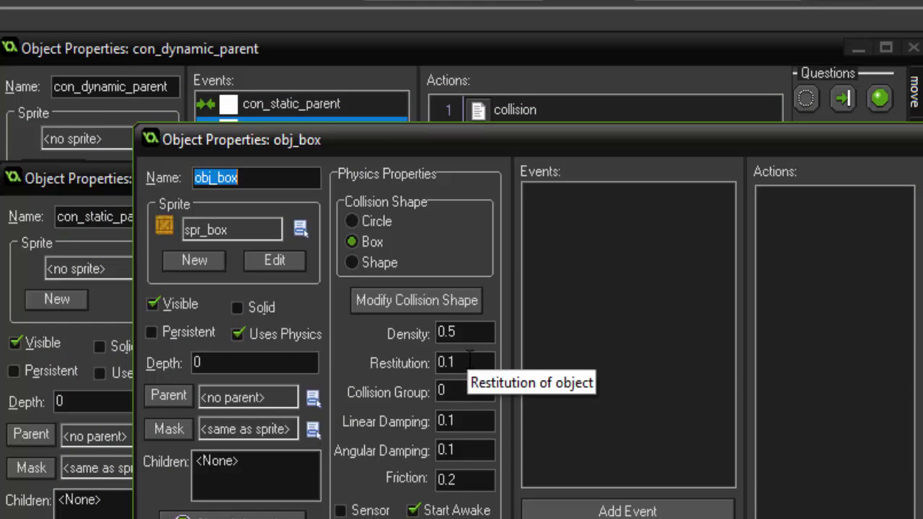
{"action": "left_click_drag", "start_coordinate": [390, 155], "coordinate": [511, 193]}
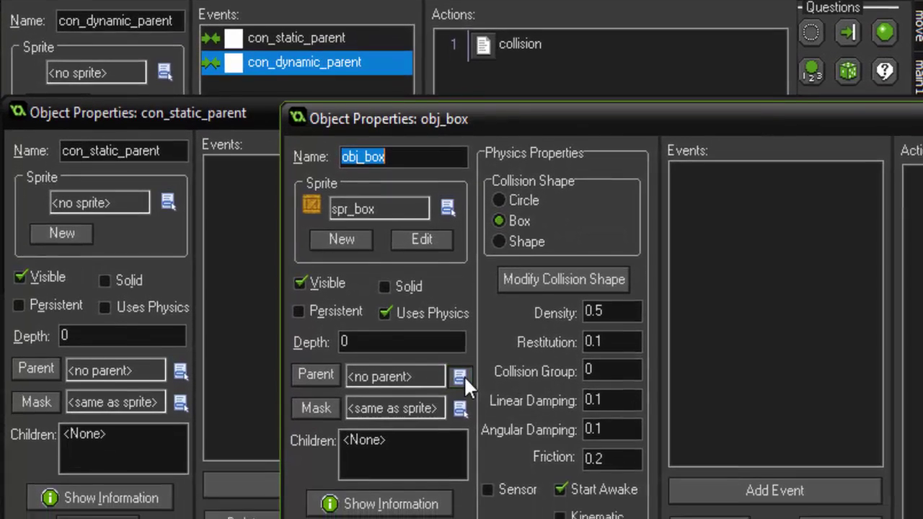
{"action": "left_click", "coordinate": [455, 442]}
{"action": "left_click", "coordinate": [536, 489]}
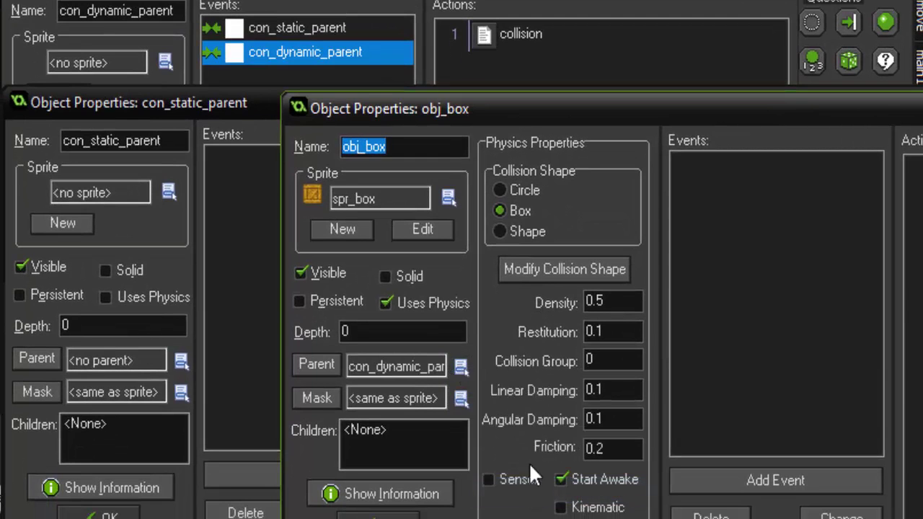
{"action": "left_click", "coordinate": [390, 516]}
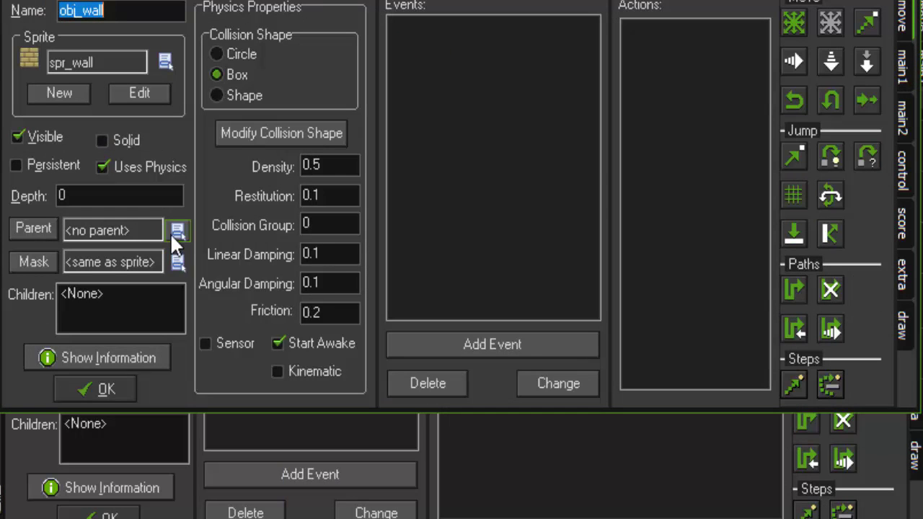
Set obj_wall's parent to con_static_parent and close the remaining property windows
{"action": "left_click", "coordinate": [177, 230]}
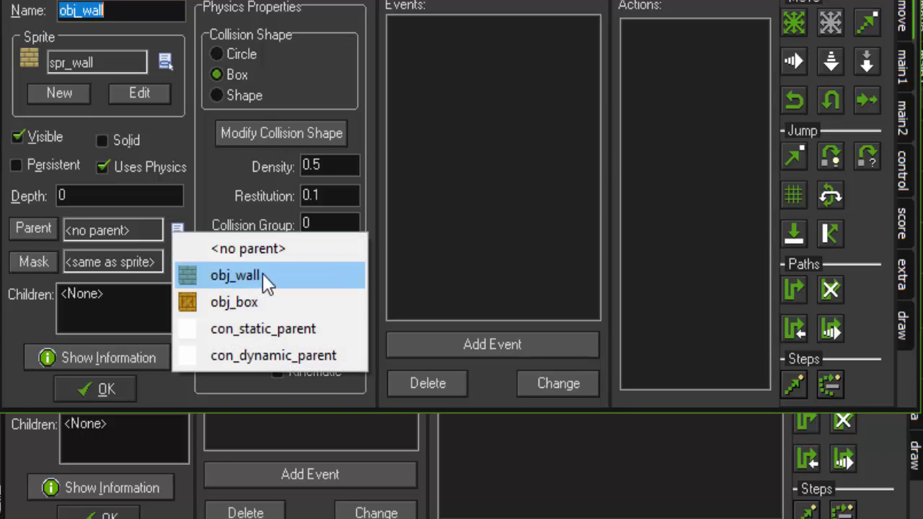
{"action": "left_click", "coordinate": [262, 329]}
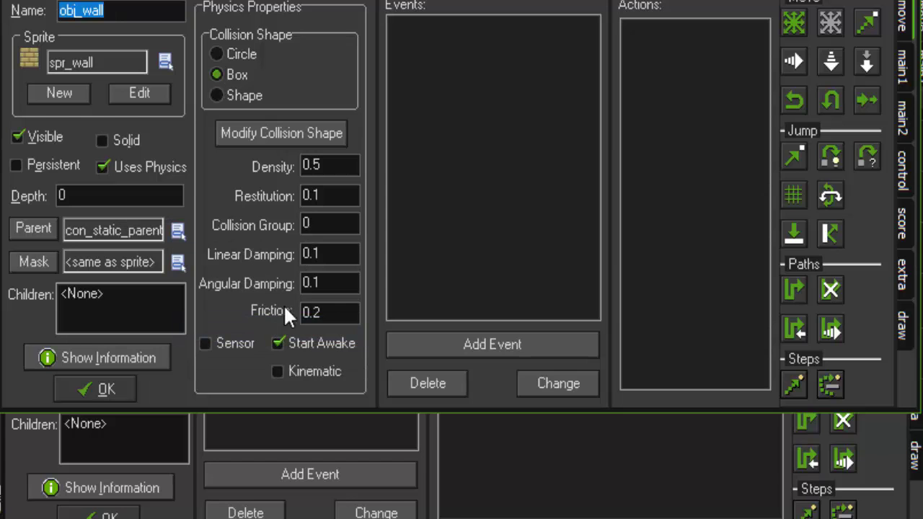
{"action": "left_click", "coordinate": [111, 381]}
{"action": "left_click_drag", "start_coordinate": [273, 114], "coordinate": [396, 81]}
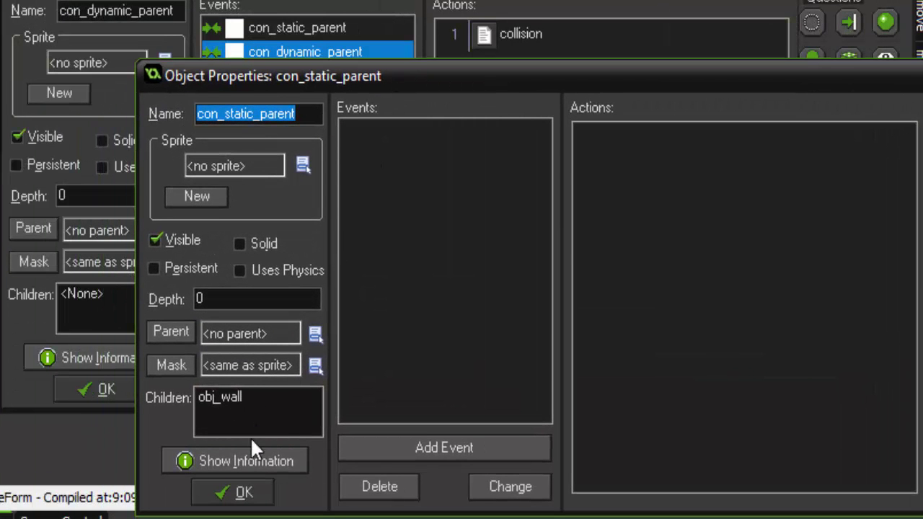
{"action": "left_click", "coordinate": [245, 494]}
Close con_dynamic_parent and set room0's width and height to 640 by 640
{"action": "left_click", "coordinate": [116, 387]}
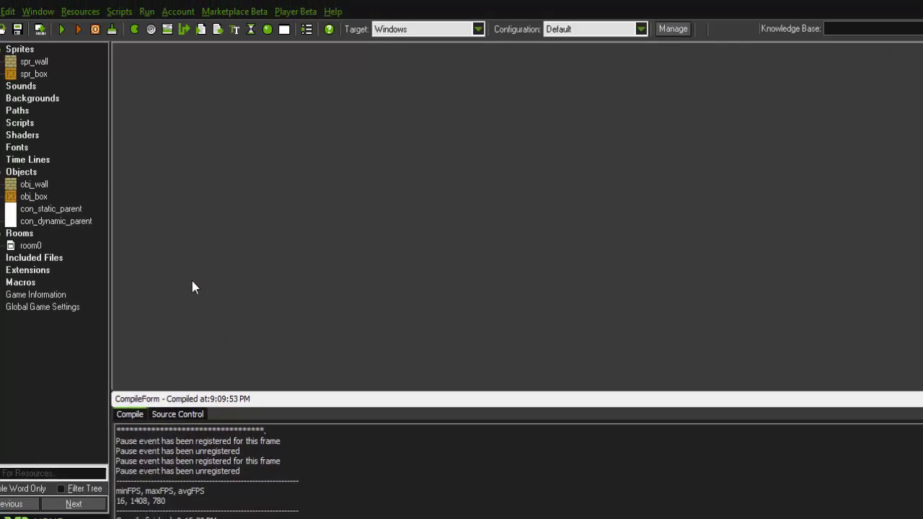
{"action": "double_click", "coordinate": [32, 246]}
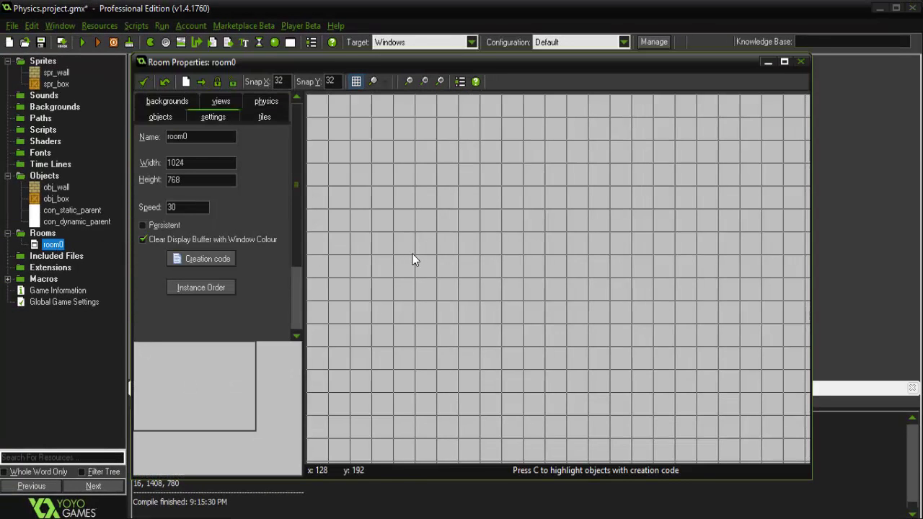
{"action": "scroll", "coordinate": [502, 263], "scroll_direction": "down", "scroll_amount": 2}
{"action": "left_click_drag", "start_coordinate": [209, 163], "coordinate": [140, 135]}
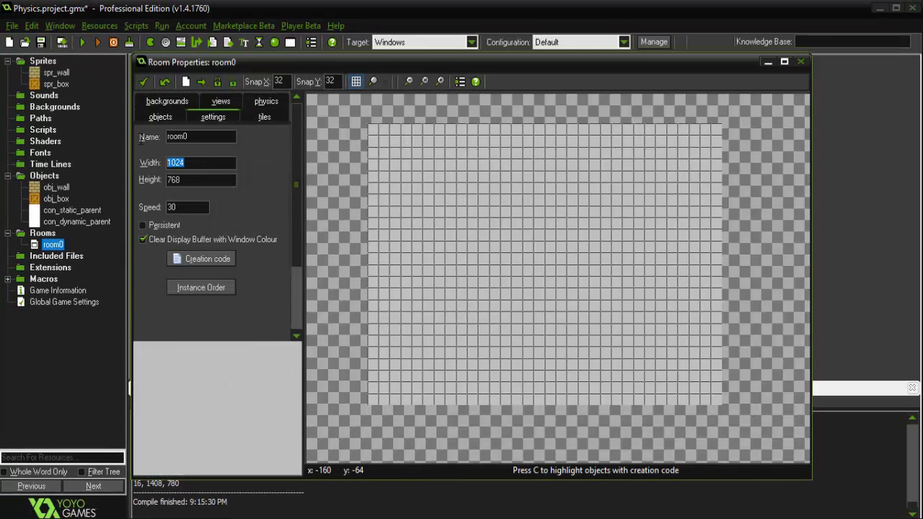
{"action": "type", "text": "640"}
{"action": "key", "text": "Tab"}
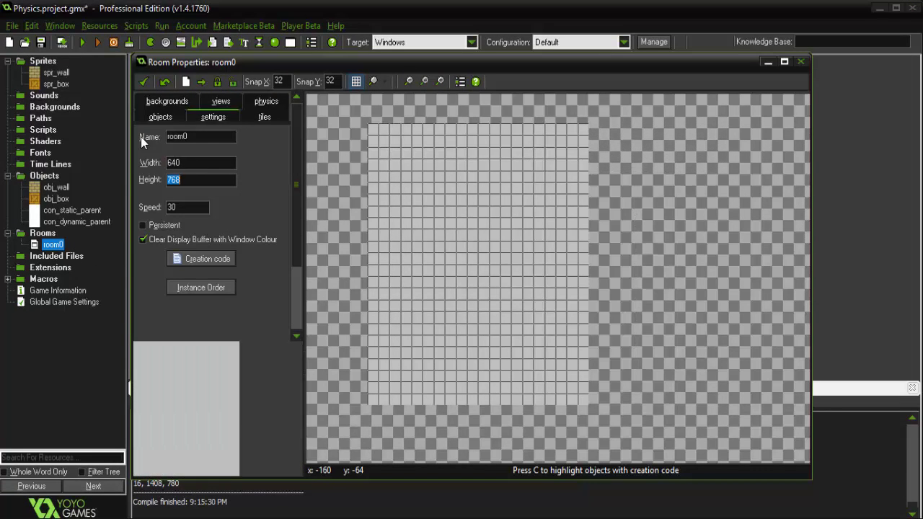
{"action": "type", "text": "640"}
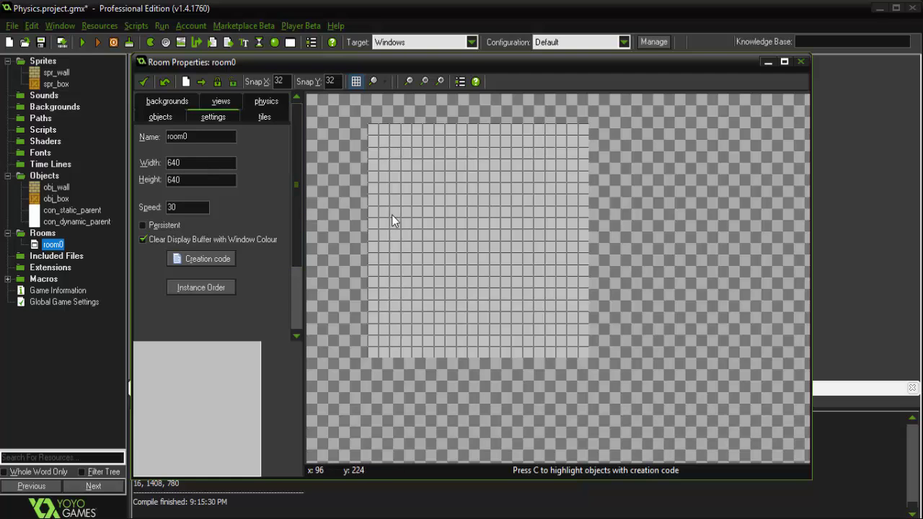
{"action": "mouse_move", "coordinate": [299, 195]}
{"action": "left_mouse_down"}
{"action": "mouse_move", "coordinate": [303, 236]}
{"action": "mouse_move", "coordinate": [292, 231]}
{"action": "mouse_move", "coordinate": [292, 175]}
{"action": "mouse_move", "coordinate": [283, 185]}
{"action": "left_mouse_up"}
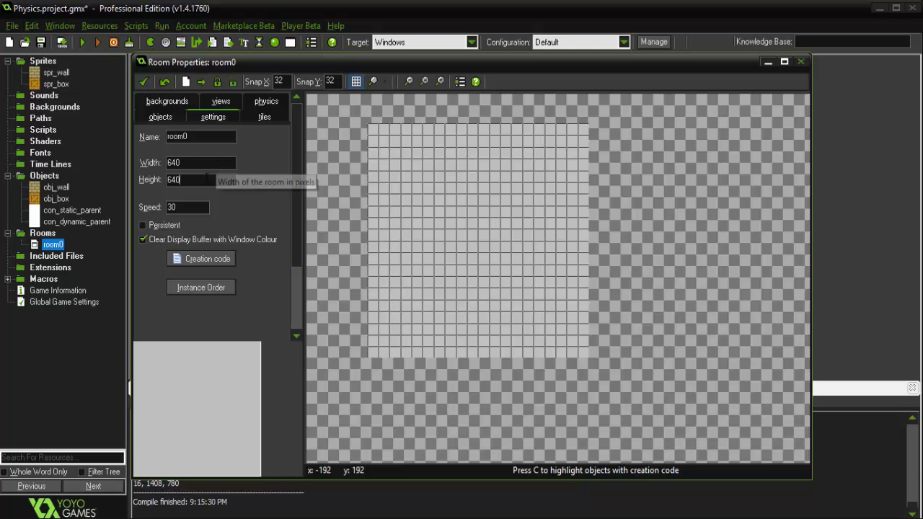
Select obj_wall and paint brick walls along the room's borders
{"action": "left_click", "coordinate": [261, 117]}
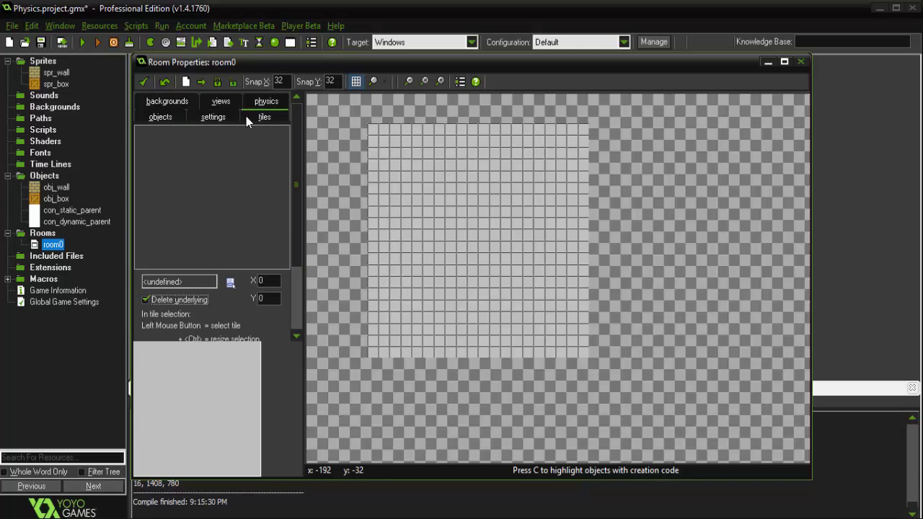
{"action": "left_click", "coordinate": [171, 116]}
{"action": "left_click", "coordinate": [206, 157]}
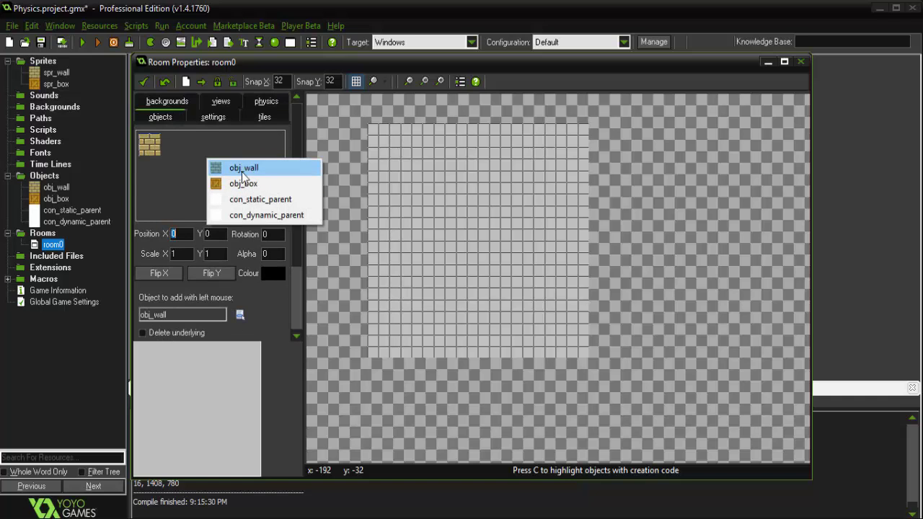
{"action": "left_click", "coordinate": [244, 168]}
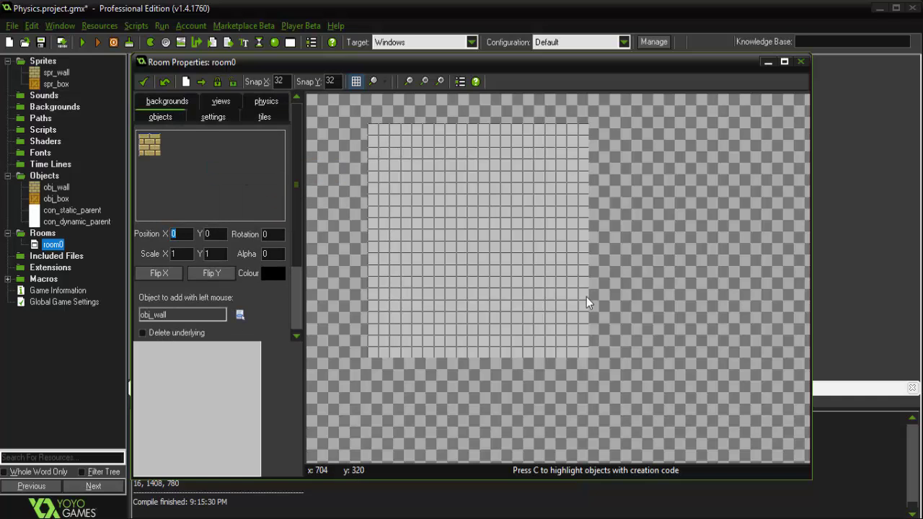
{"action": "scroll", "coordinate": [426, 177], "scroll_direction": "up", "scroll_amount": 2}
{"action": "scroll", "coordinate": [445, 173], "scroll_direction": "down", "scroll_amount": 1}
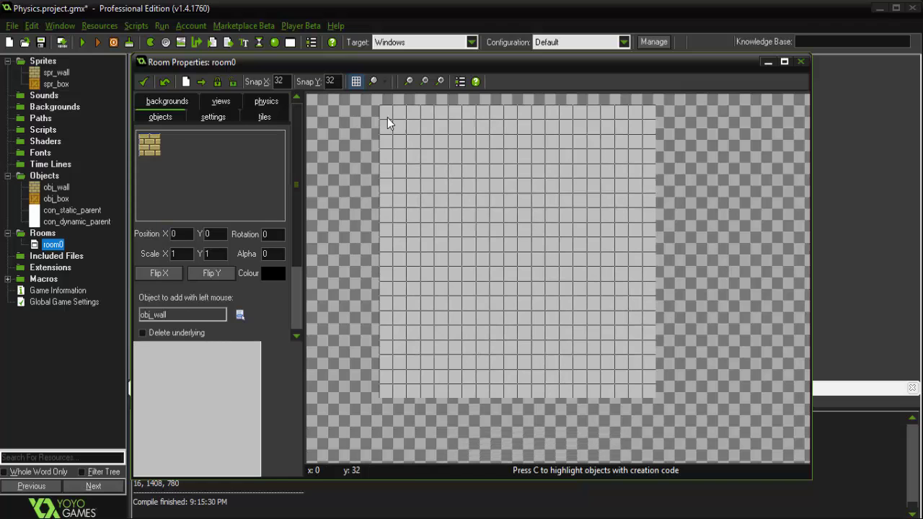
{"action": "mouse_move", "coordinate": [387, 117]}
{"action": "left_mouse_down", "text": "shift"}
{"action": "mouse_move", "coordinate": [384, 294]}
{"action": "mouse_move", "coordinate": [510, 398]}
{"action": "mouse_move", "coordinate": [652, 342]}
{"action": "mouse_move", "coordinate": [648, 120]}
{"action": "mouse_move", "coordinate": [389, 114]}
{"action": "left_mouse_up", "text": "shift"}
{"action": "left_click", "coordinate": [441, 303]}
Paint brick staircases and platforms inside the room
{"action": "mouse_move", "coordinate": [441, 303]}
{"action": "left_mouse_down", "text": "shift"}
{"action": "mouse_move", "coordinate": [502, 282]}
{"action": "mouse_move", "coordinate": [531, 309]}
{"action": "left_mouse_up", "text": "shift"}
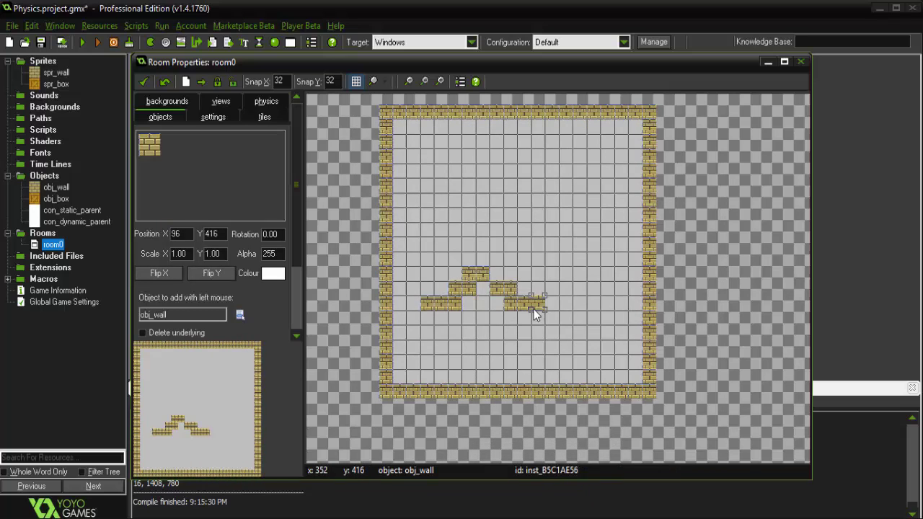
{"action": "mouse_move", "coordinate": [638, 214]}
{"action": "left_mouse_down", "text": "shift"}
{"action": "mouse_move", "coordinate": [615, 219]}
{"action": "mouse_move", "coordinate": [587, 256]}
{"action": "left_mouse_up", "text": "shift"}
{"action": "left_click_drag", "start_coordinate": [387, 171], "coordinate": [469, 199], "text": "shift"}
{"action": "left_click_drag", "start_coordinate": [577, 375], "coordinate": [608, 377], "text": "shift"}
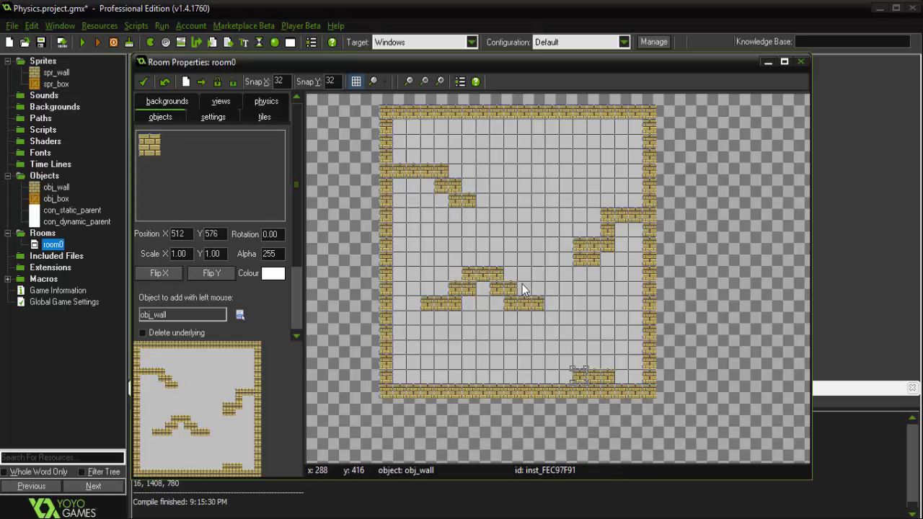
{"action": "scroll", "coordinate": [571, 278], "scroll_direction": "up", "scroll_amount": 1, "text": "ctrl"}
{"action": "scroll", "coordinate": [541, 238], "scroll_direction": "down", "scroll_amount": 1, "text": "ctrl"}
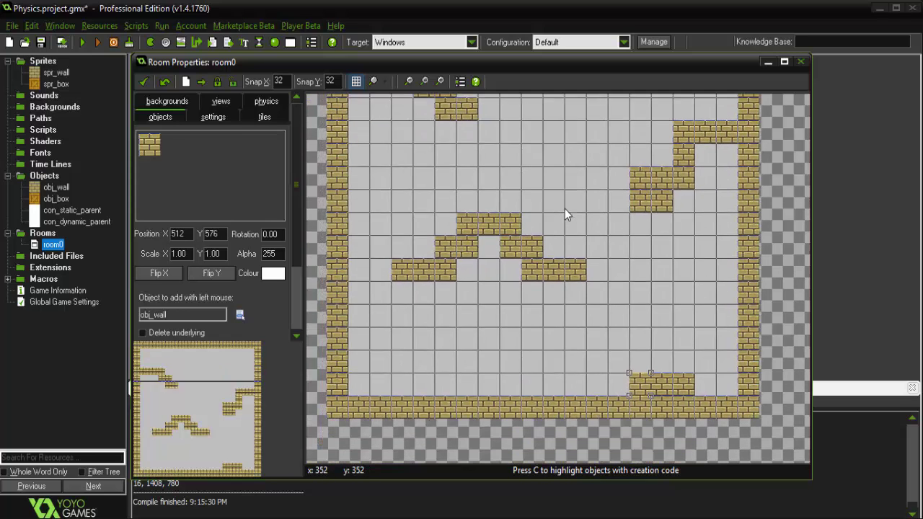
{"action": "scroll", "coordinate": [541, 266], "scroll_direction": "up", "scroll_amount": 1, "text": "ctrl"}
{"action": "scroll", "coordinate": [548, 361], "scroll_direction": "down", "scroll_amount": 1, "text": "ctrl"}
{"action": "scroll", "coordinate": [577, 346], "scroll_direction": "up", "scroll_amount": 1, "text": "ctrl"}
{"action": "scroll", "coordinate": [575, 303], "scroll_direction": "down", "scroll_amount": 1, "text": "ctrl"}
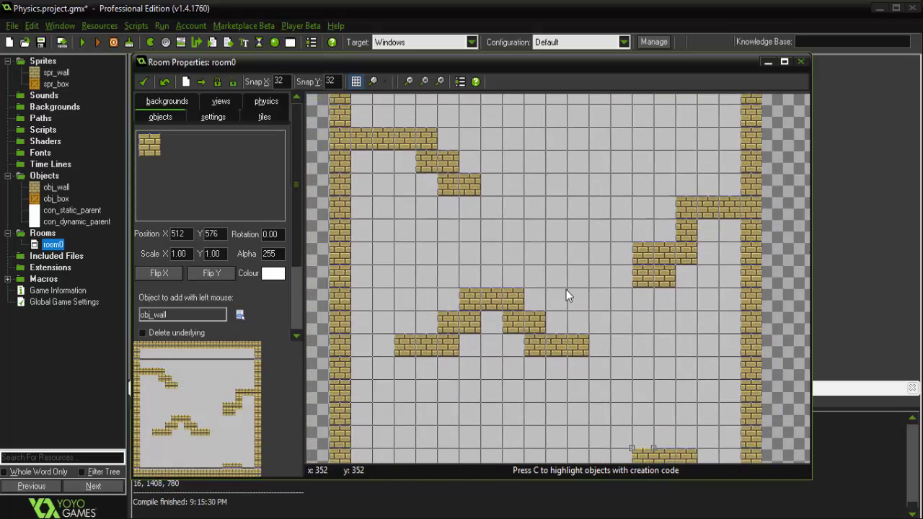
{"action": "scroll", "coordinate": [570, 263], "scroll_direction": "down", "scroll_amount": 1, "text": "ctrl"}
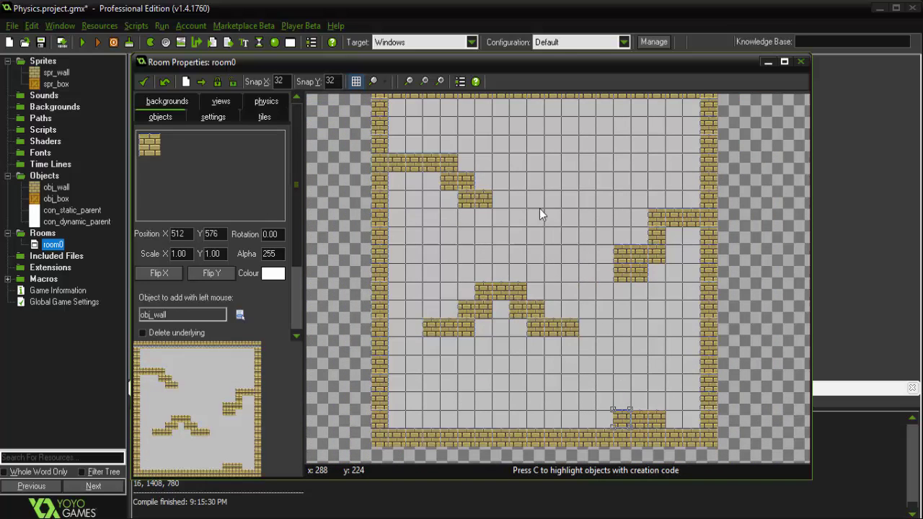
Select obj_box and place eight crates scattered above the brick platforms
{"action": "left_click", "coordinate": [215, 157]}
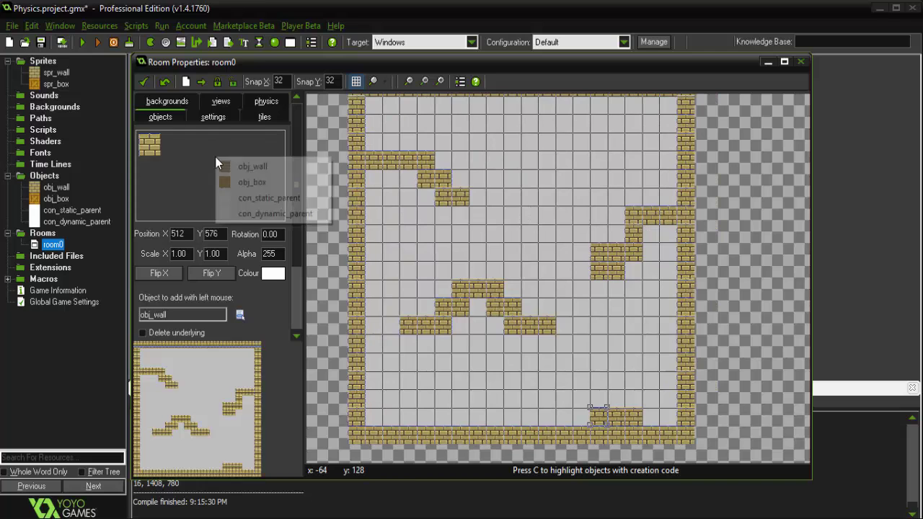
{"action": "left_click", "coordinate": [253, 180]}
{"action": "left_click", "coordinate": [441, 133]}
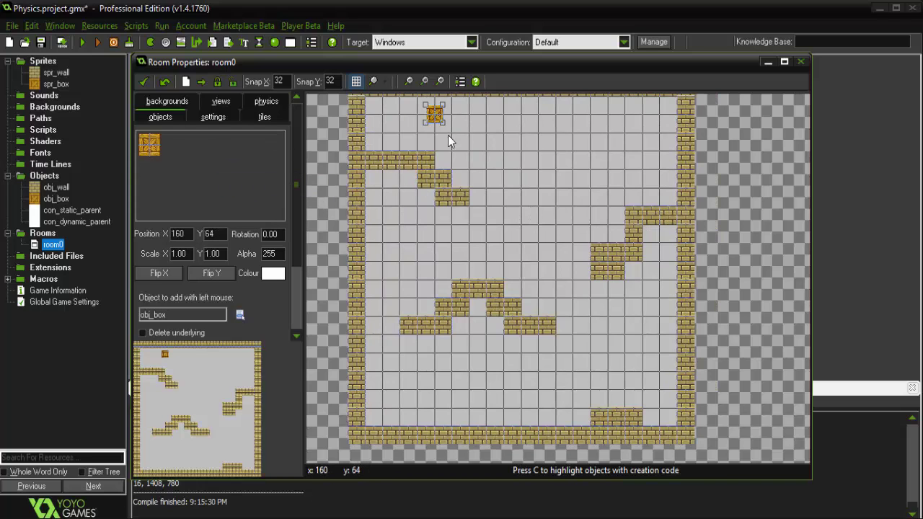
{"action": "mouse_move", "coordinate": [472, 170]}
{"action": "left_mouse_down"}
{"action": "mouse_move", "coordinate": [468, 162]}
{"action": "mouse_move", "coordinate": [480, 166]}
{"action": "left_mouse_up"}
{"action": "left_click", "coordinate": [597, 207]}
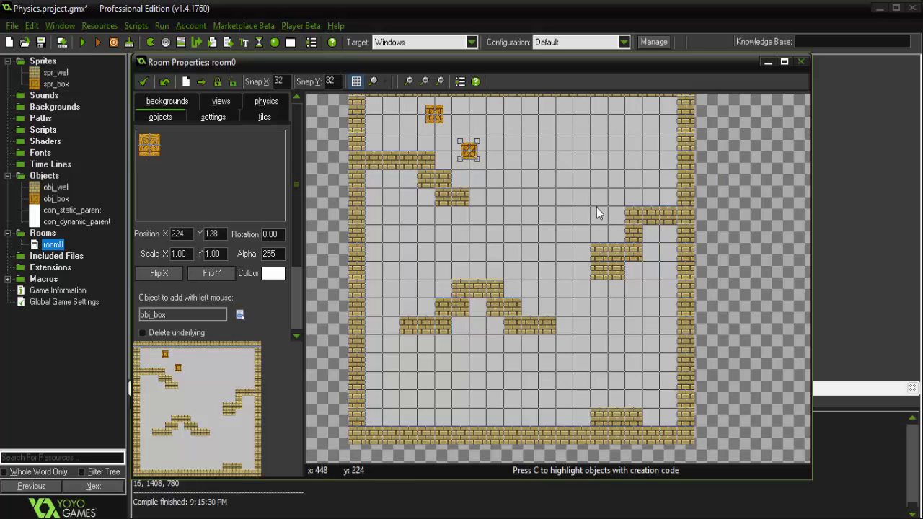
{"action": "left_click", "coordinate": [555, 261]}
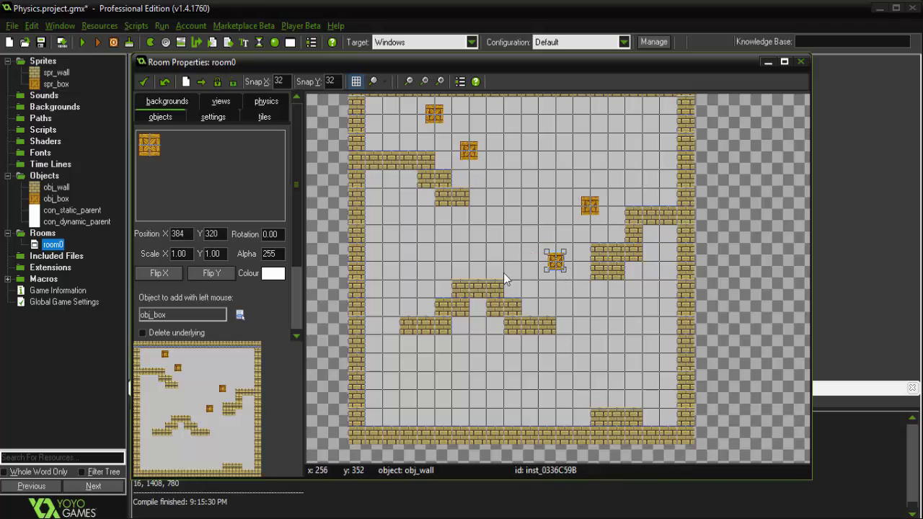
{"action": "left_click", "coordinate": [503, 242]}
{"action": "left_click_drag", "start_coordinate": [519, 200], "coordinate": [553, 191]}
{"action": "left_click", "coordinate": [625, 355]}
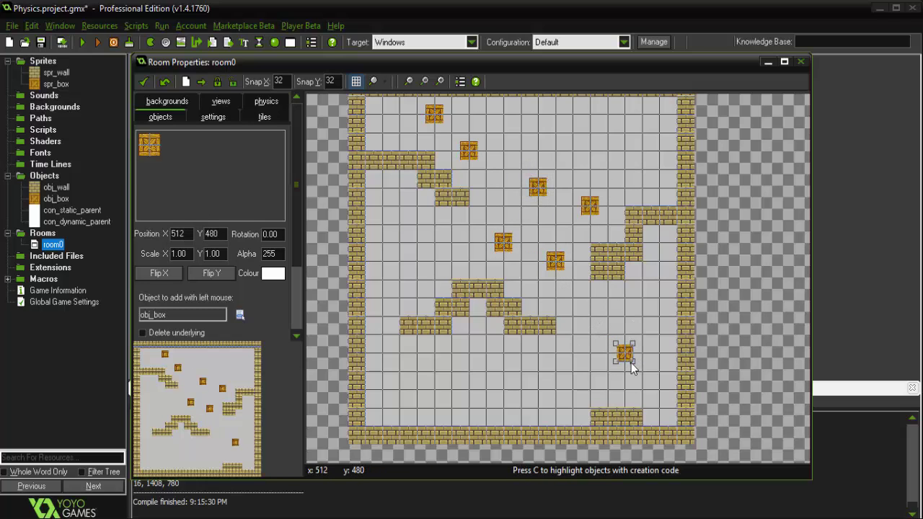
{"action": "left_click_drag", "start_coordinate": [383, 280], "coordinate": [401, 281]}
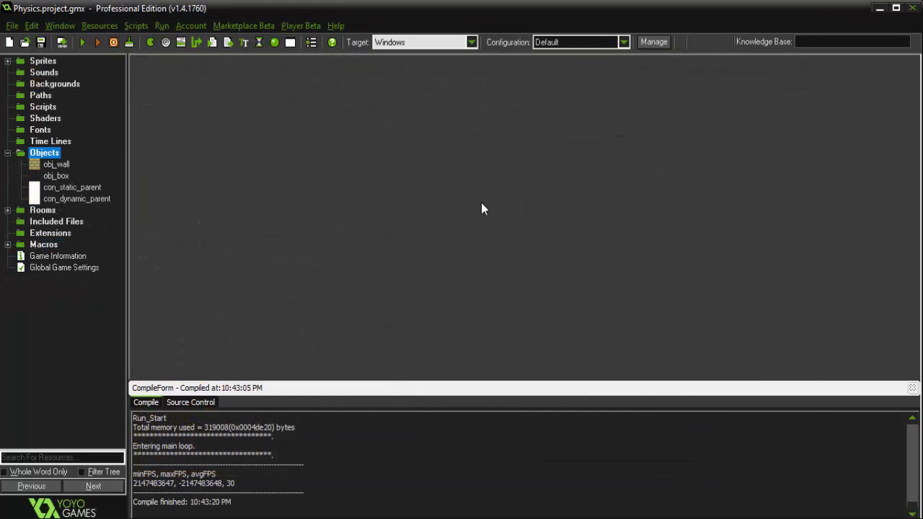
Change obj_wall's physics density from 0.5 to 0
{"action": "double_click", "coordinate": [56, 164]}
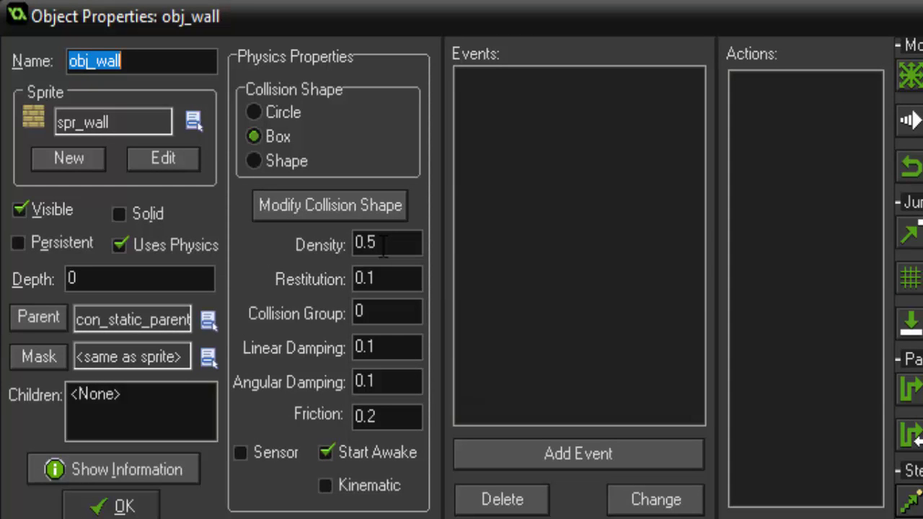
{"action": "double_click", "coordinate": [385, 246]}
{"action": "type", "text": "0"}
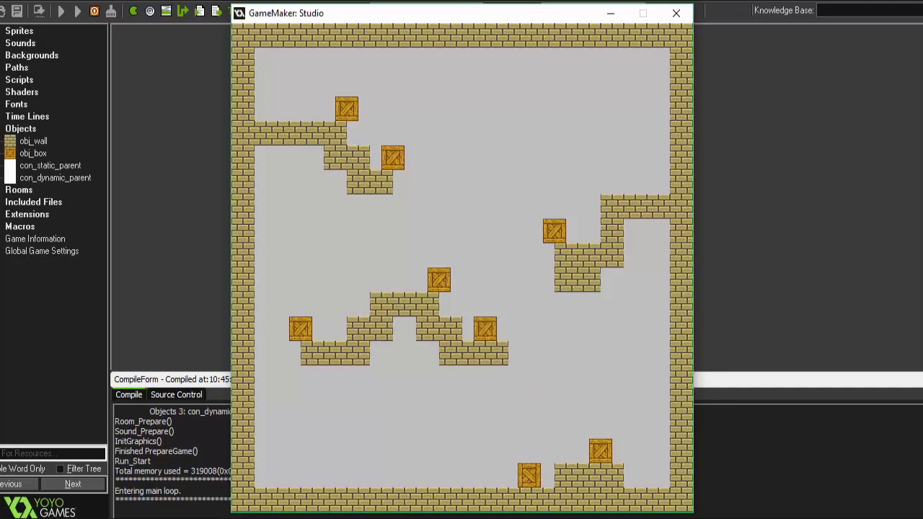
Close the running test game window after the 944 FPS run
{"action": "left_click", "coordinate": [676, 13]}
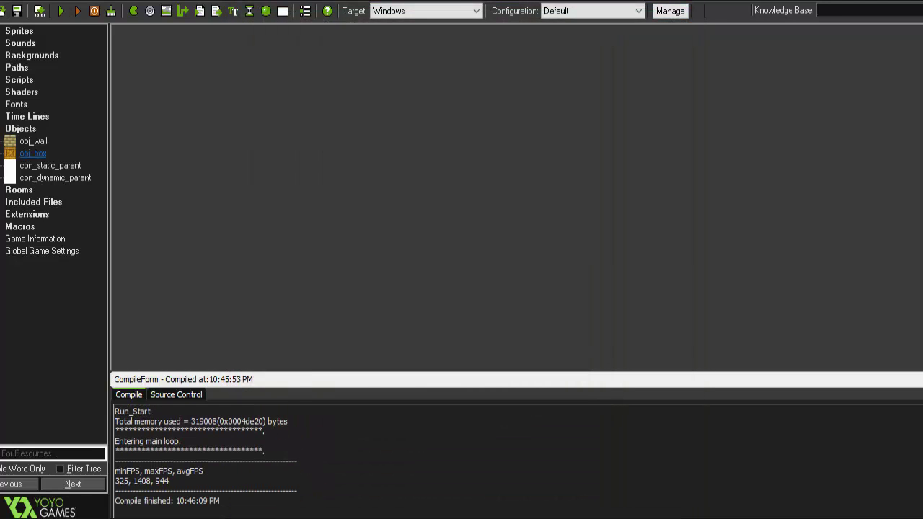
Open room0 from the Rooms folder and set Snap X and Snap Y to 8
{"action": "double_click", "coordinate": [19, 189]}
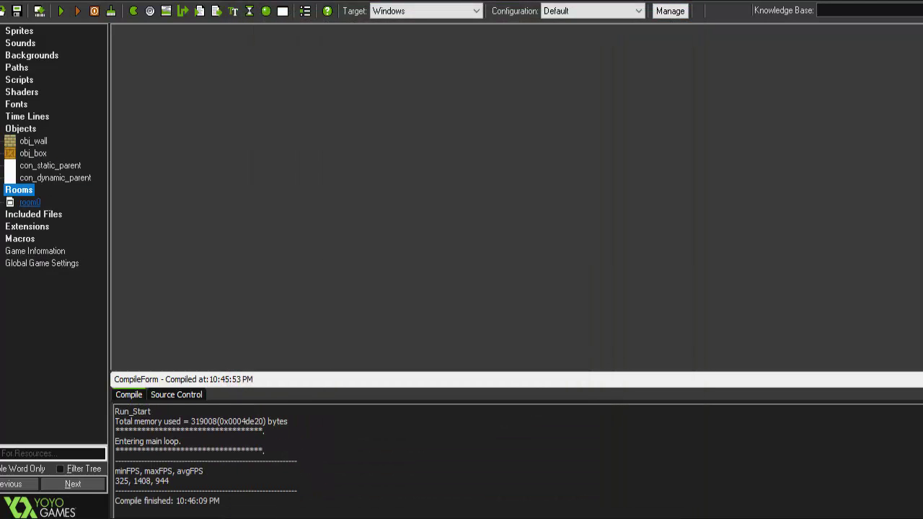
{"action": "left_click", "coordinate": [30, 202]}
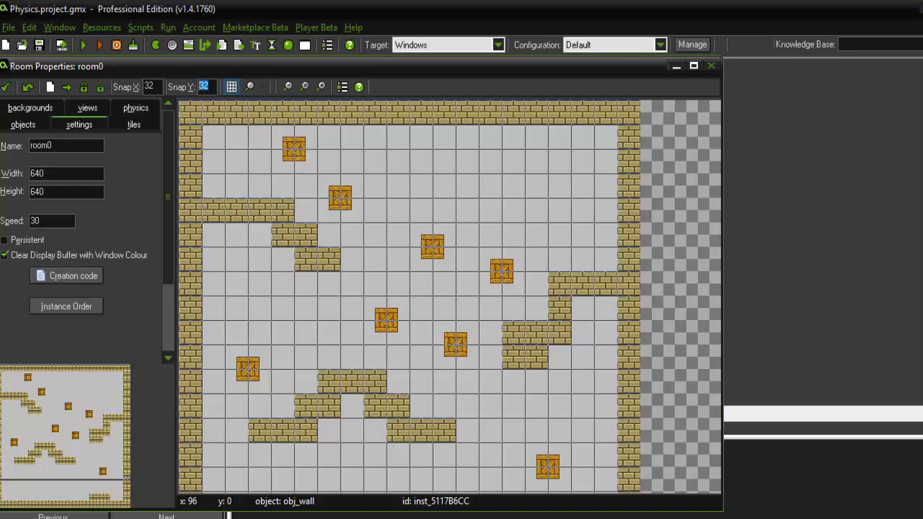
{"action": "type", "text": "8"}
{"action": "double_click", "coordinate": [149, 86]}
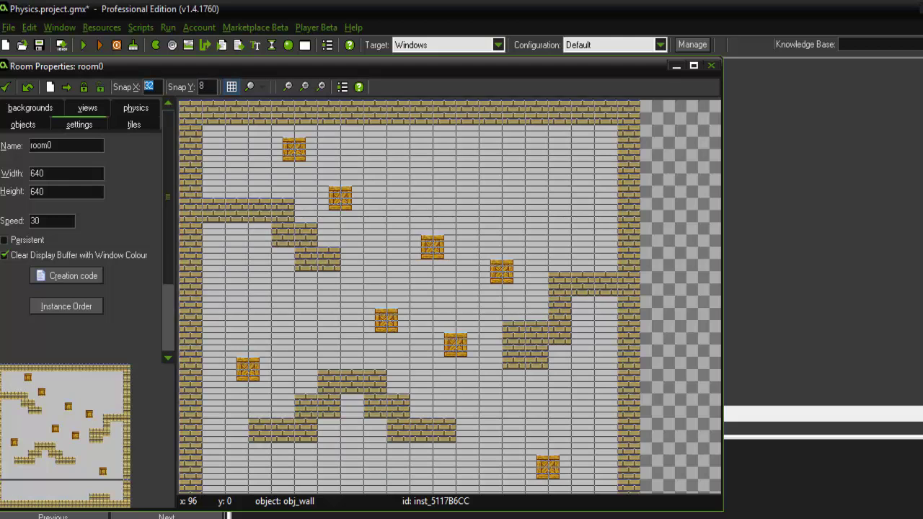
{"action": "type", "text": "8"}
Drag the crates into a tighter middle cluster, add one more crate, and save the room
{"action": "left_click_drag", "start_coordinate": [288, 148], "coordinate": [352, 164]}
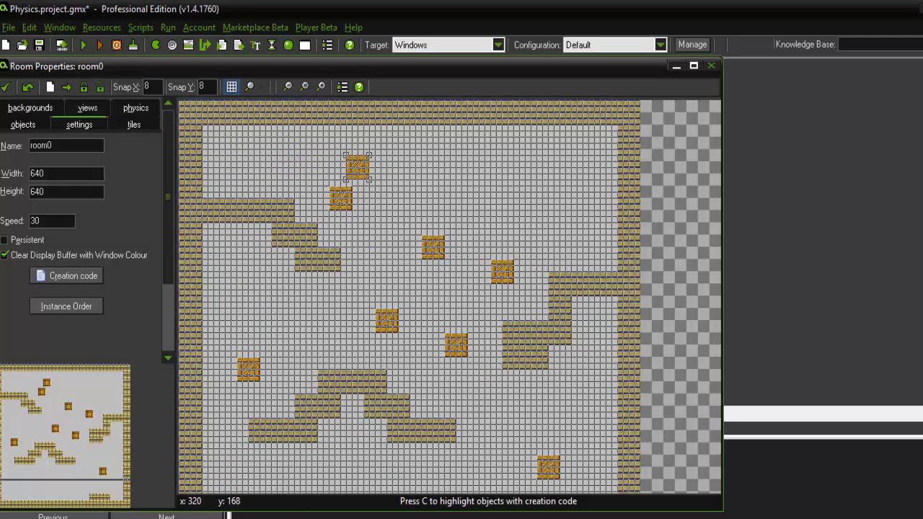
{"action": "mouse_move", "coordinate": [432, 247]}
{"action": "left_mouse_down"}
{"action": "mouse_move", "coordinate": [409, 270]}
{"action": "mouse_move", "coordinate": [409, 250]}
{"action": "mouse_move", "coordinate": [422, 247]}
{"action": "left_mouse_up"}
{"action": "left_click", "coordinate": [404, 283]}
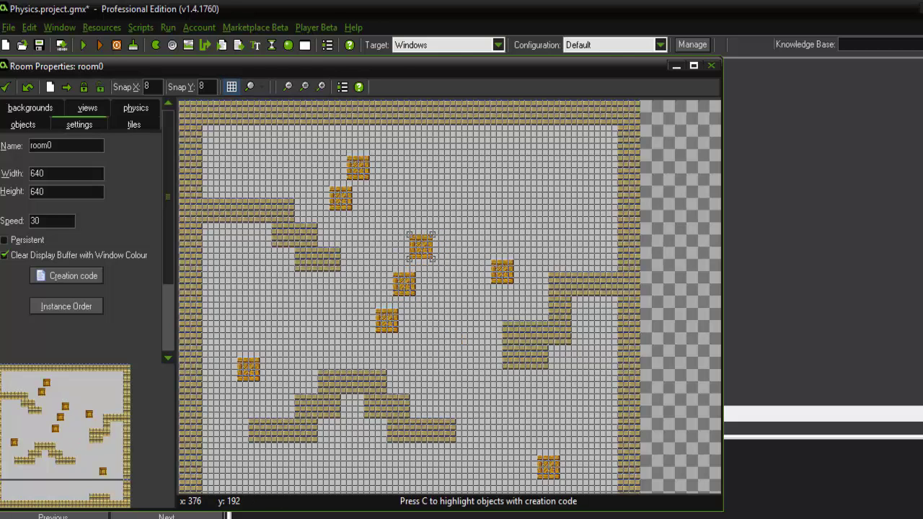
{"action": "left_click_drag", "start_coordinate": [503, 271], "coordinate": [437, 210]}
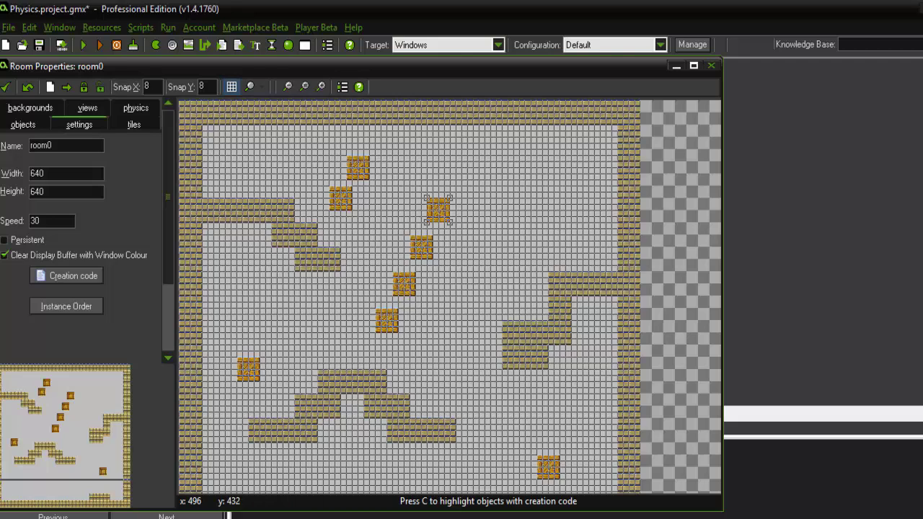
{"action": "left_click_drag", "start_coordinate": [548, 467], "coordinate": [496, 294]}
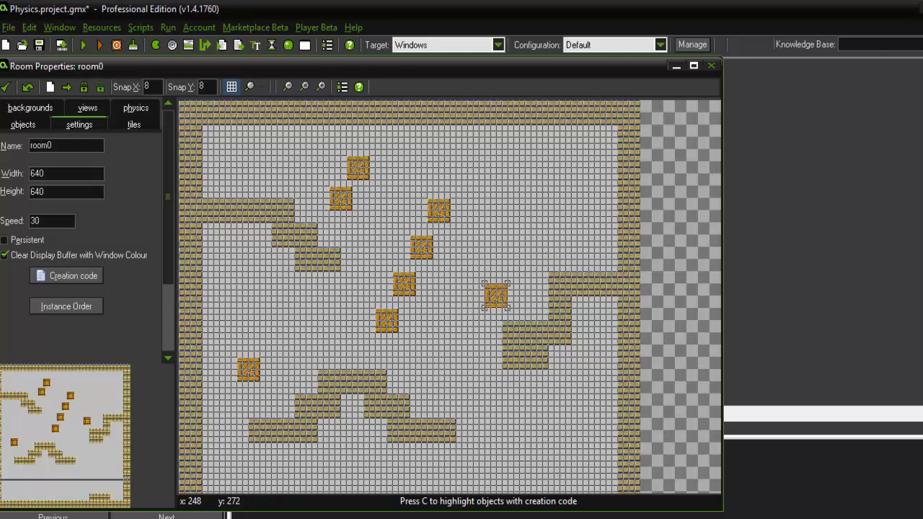
{"action": "left_click_drag", "start_coordinate": [248, 367], "coordinate": [369, 277]}
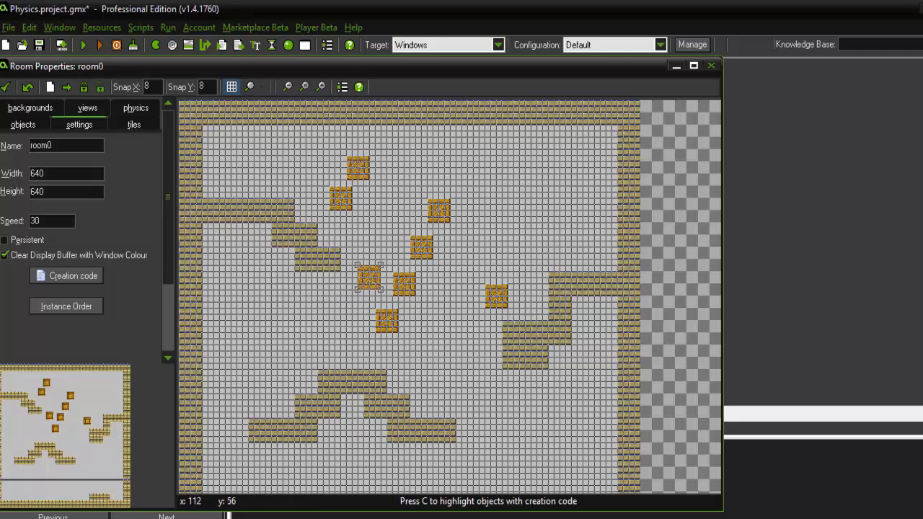
{"action": "left_click", "coordinate": [5, 87]}
Run the game to watch the crates fall, tumble and stack on the brick platforms
{"action": "left_click", "coordinate": [83, 45]}
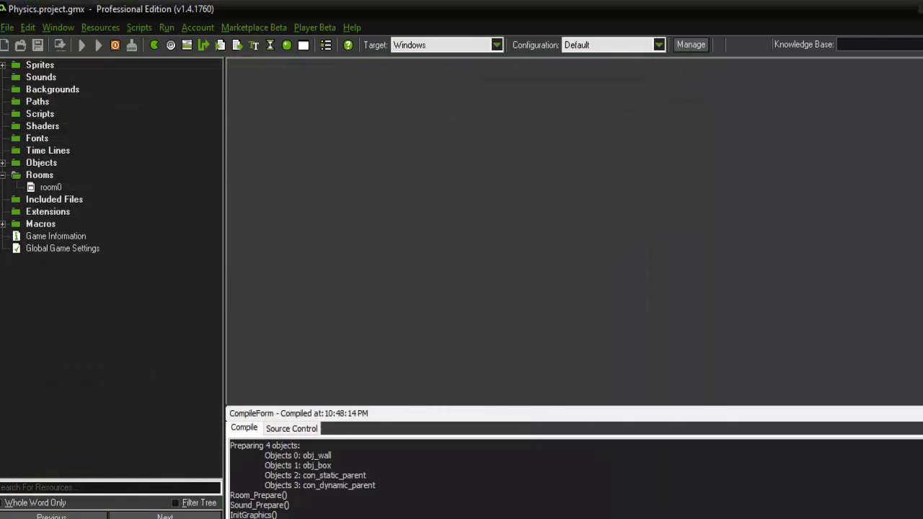